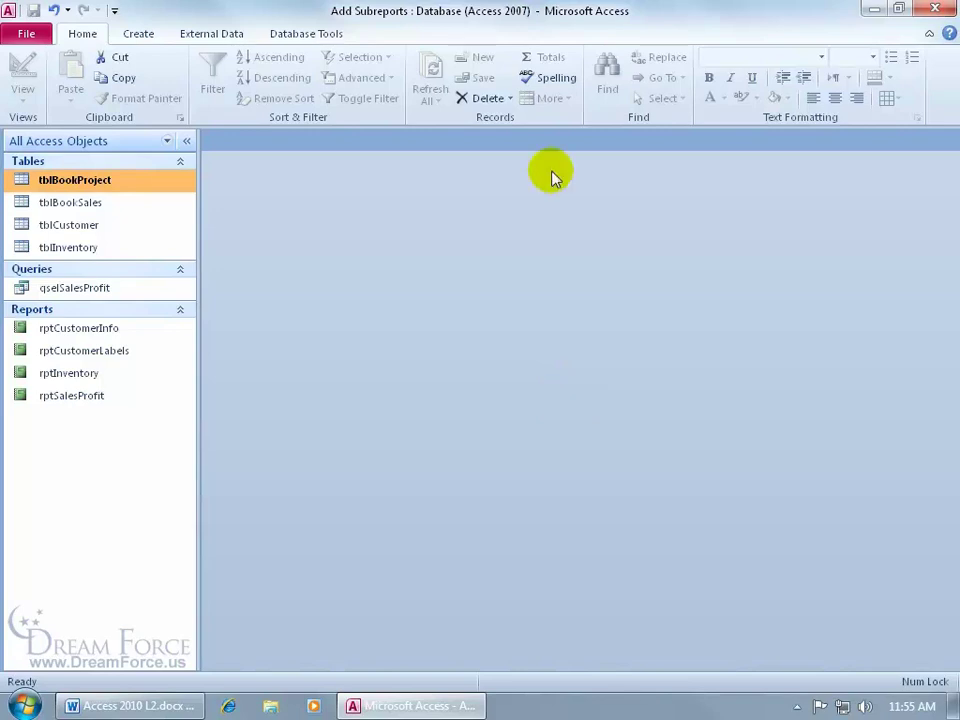
- Open tblComputers.xlsx from the desktop's Exercises folder, examine its qryInventory and Additional Data worksheets, and close the file and folder
{"action": "left_click", "coordinate": [873, 12]}
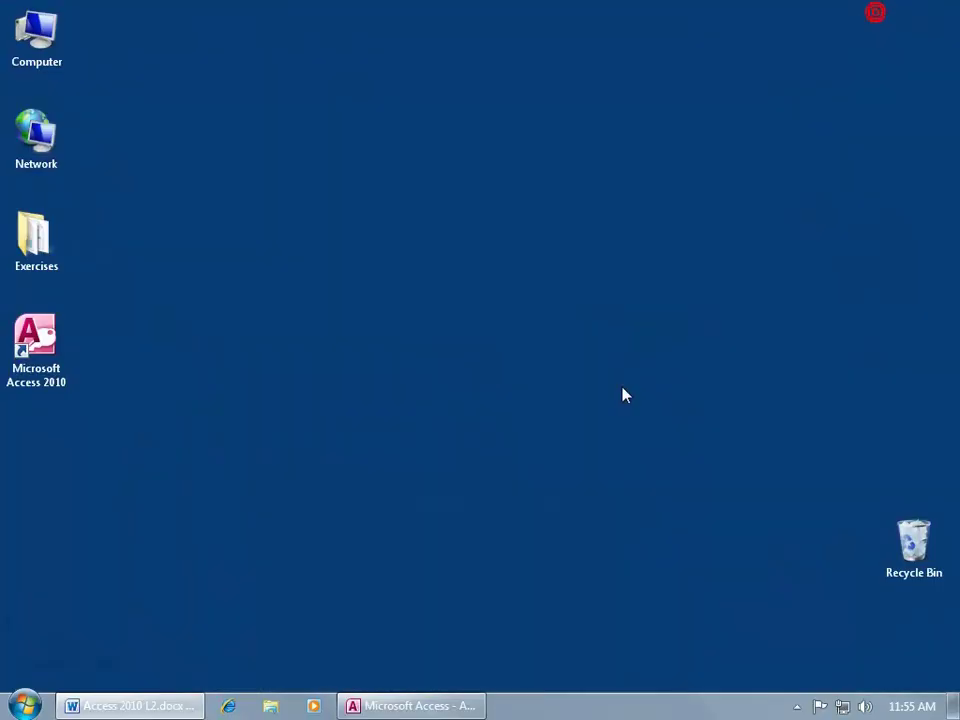
{"action": "double_click", "coordinate": [40, 256]}
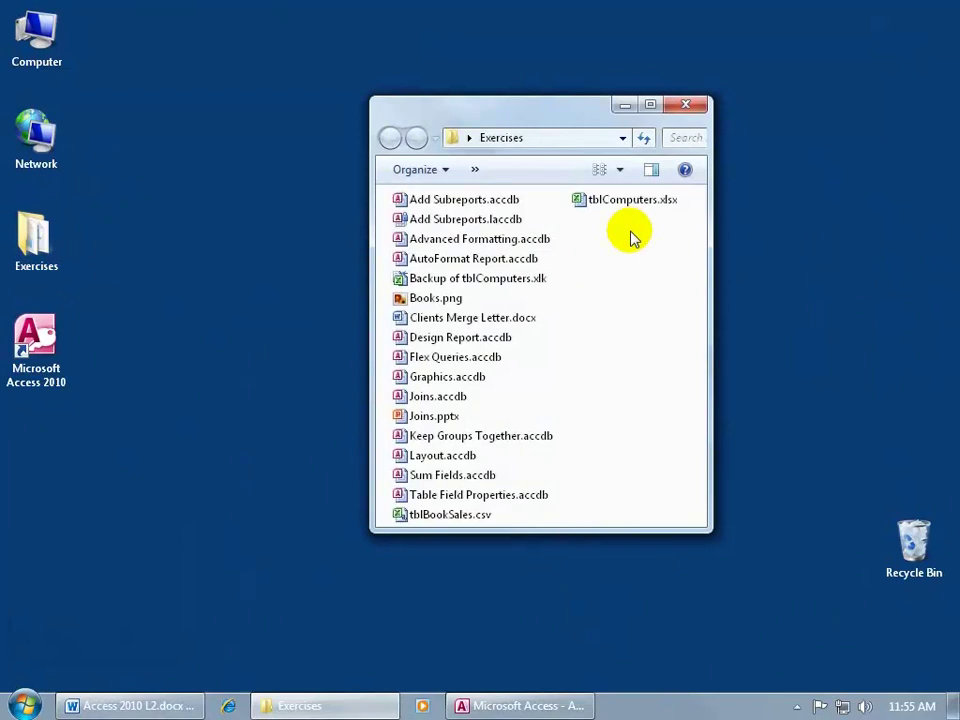
{"action": "mouse_move", "coordinate": [630, 210]}
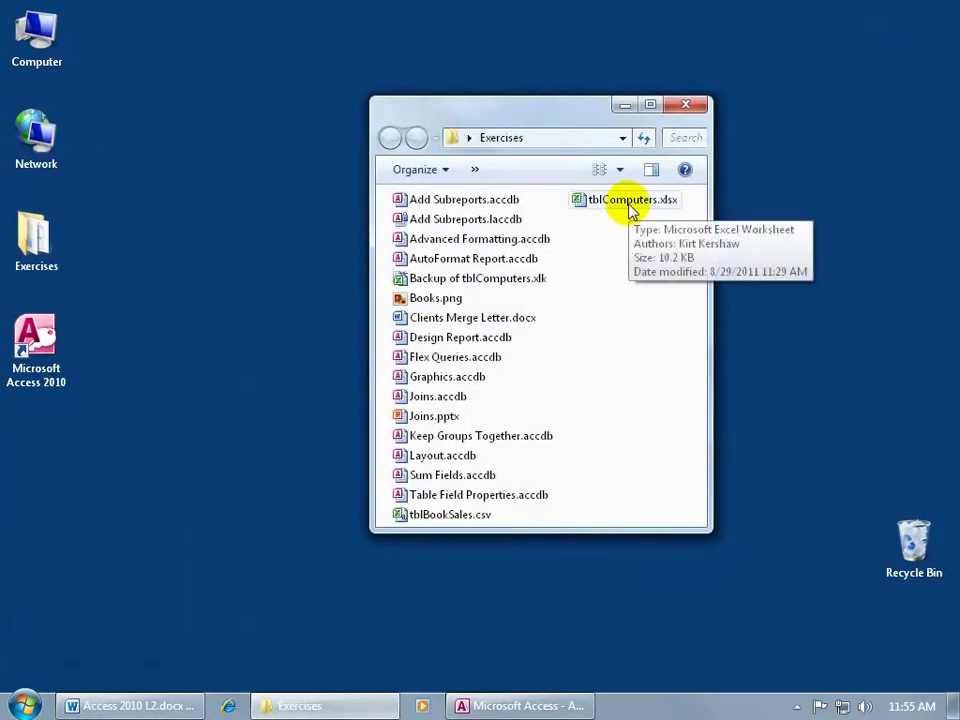
{"action": "double_click", "coordinate": [630, 201]}
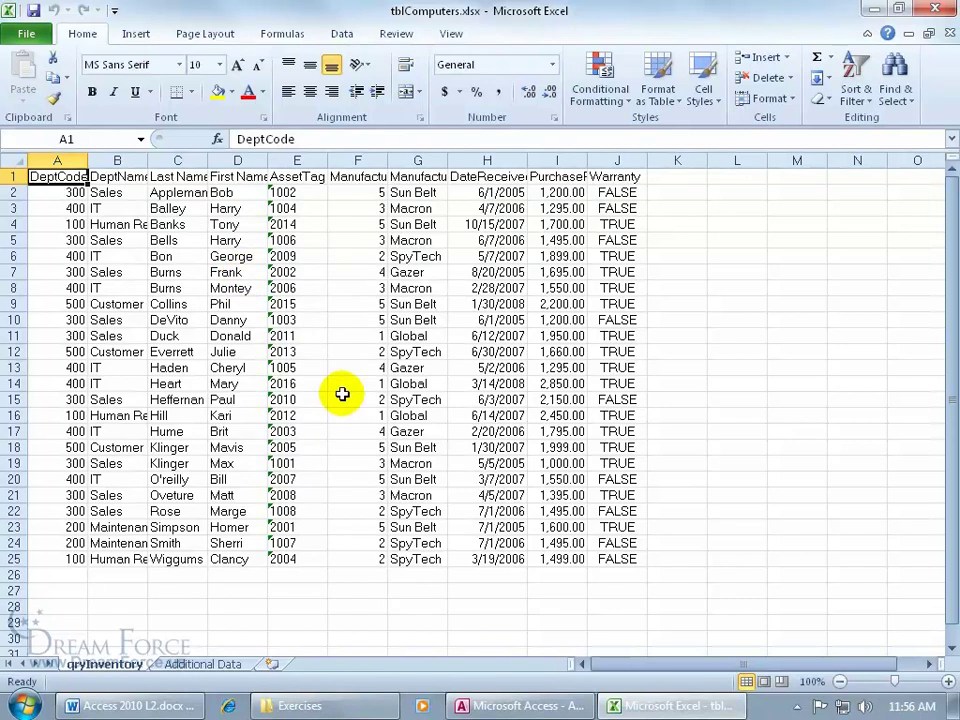
{"action": "left_click", "coordinate": [215, 665]}
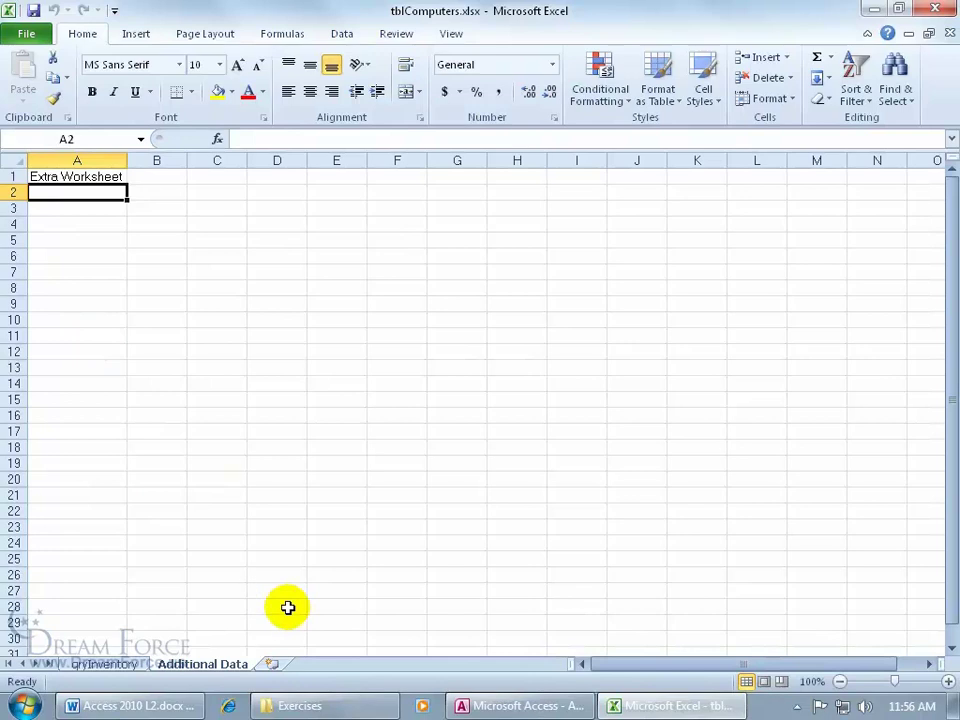
{"action": "left_click", "coordinate": [104, 664]}
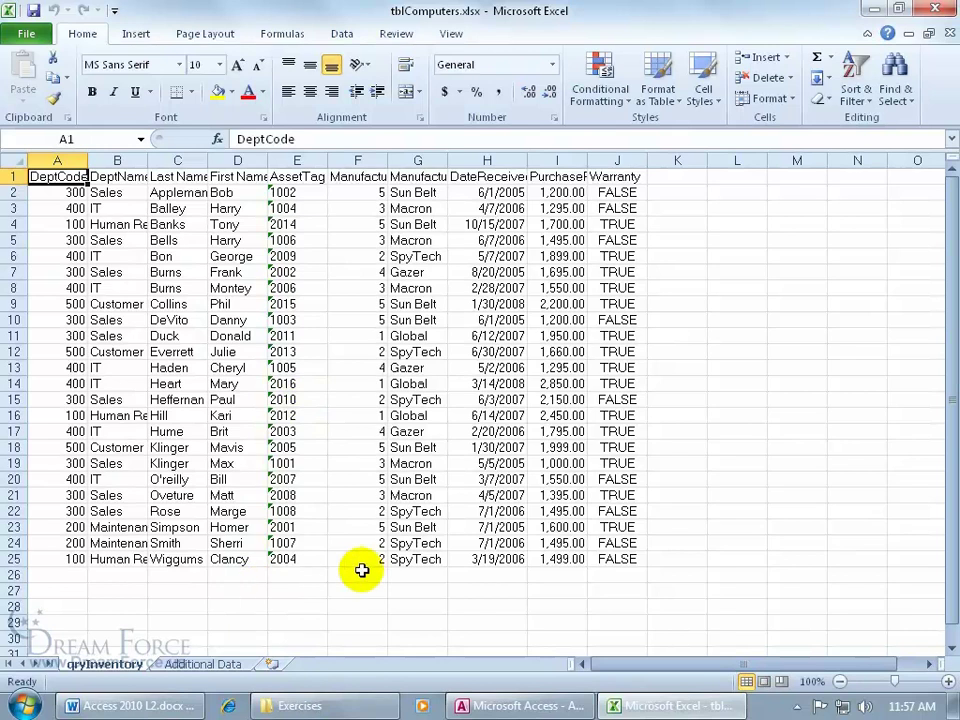
{"action": "left_click", "coordinate": [936, 9]}
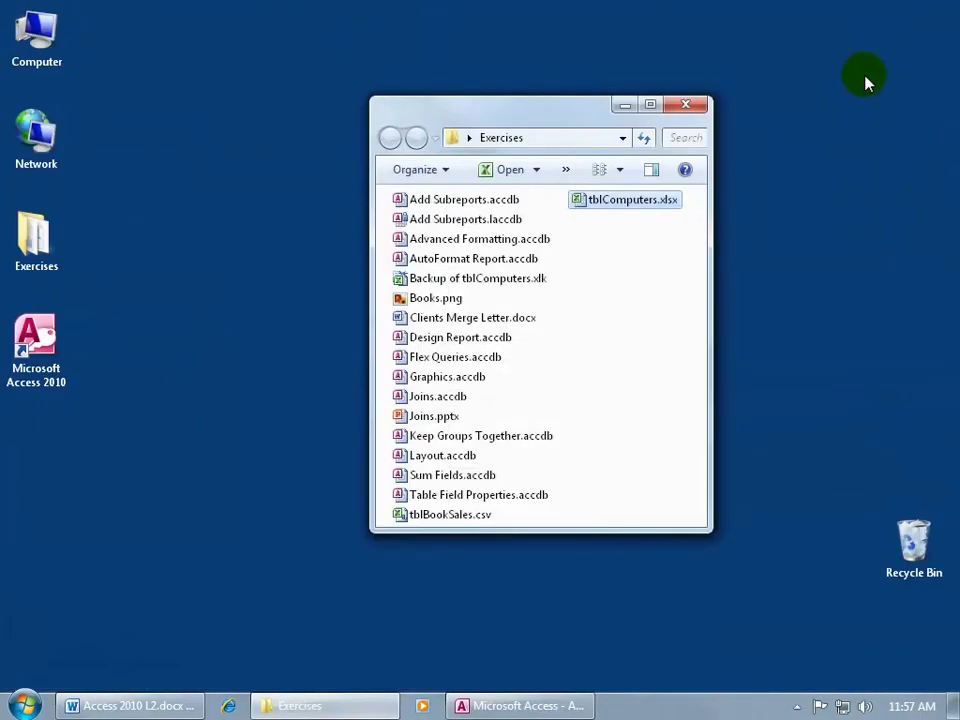
{"action": "left_click", "coordinate": [686, 104]}
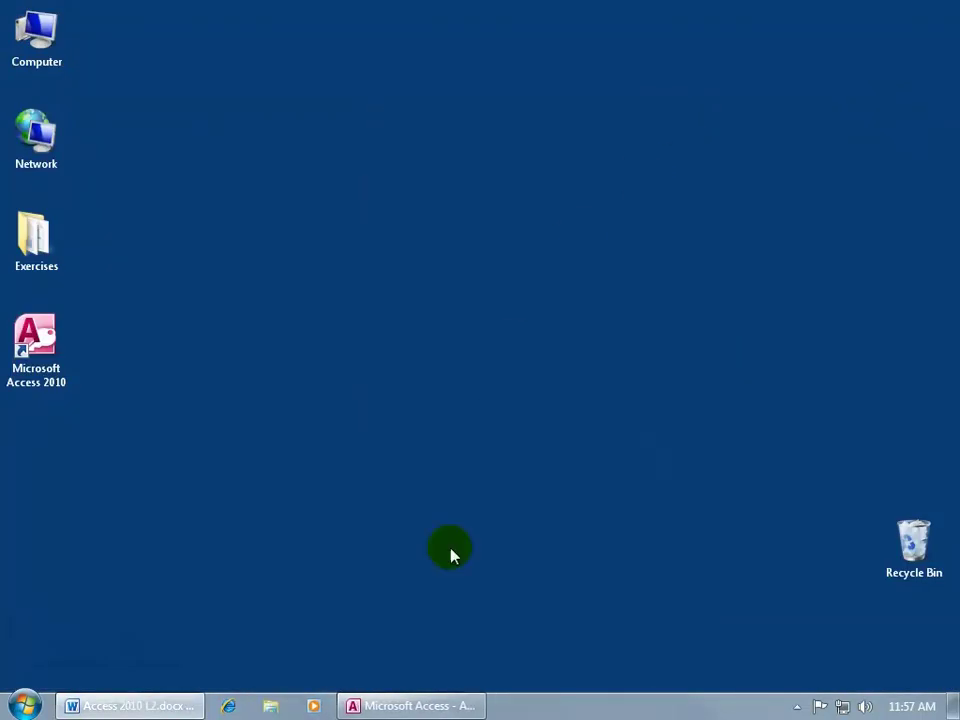
- Switch to Access and start an Excel import into a new table, using tblComputers.xlsx from the desktop's Exercises folder as the source
{"action": "left_click", "coordinate": [433, 705]}
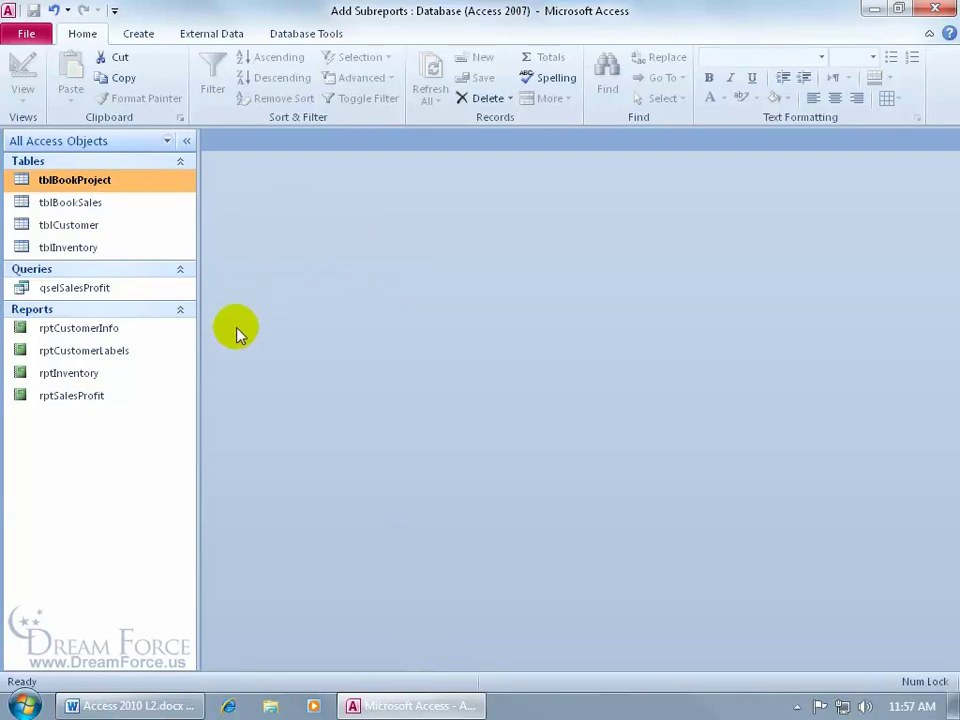
{"action": "left_click", "coordinate": [218, 36]}
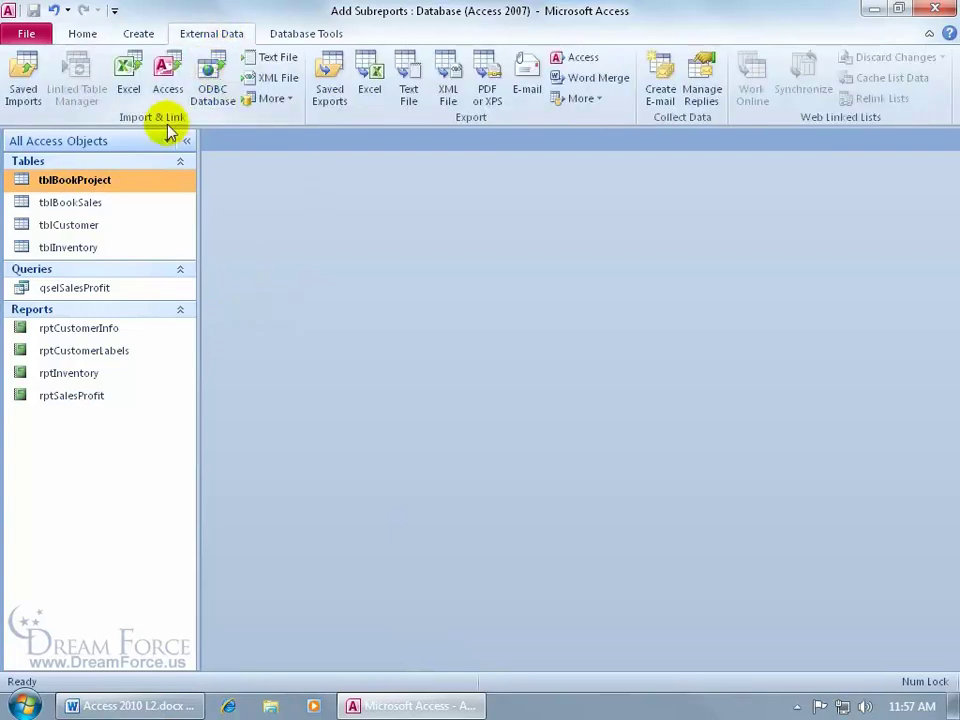
{"action": "left_click", "coordinate": [128, 88]}
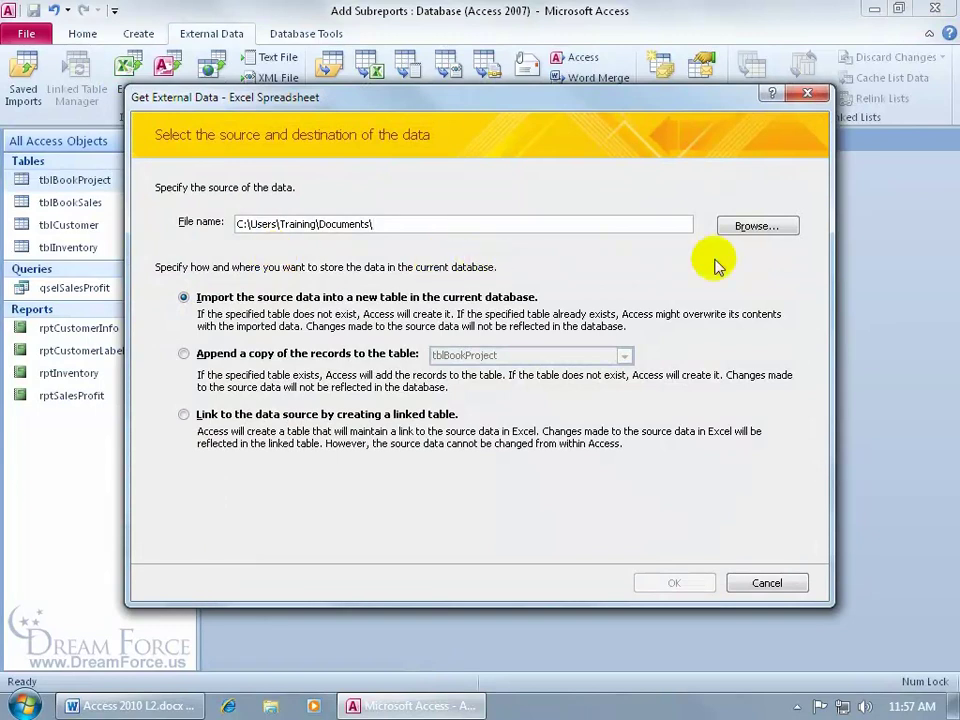
{"action": "left_click", "coordinate": [757, 226]}
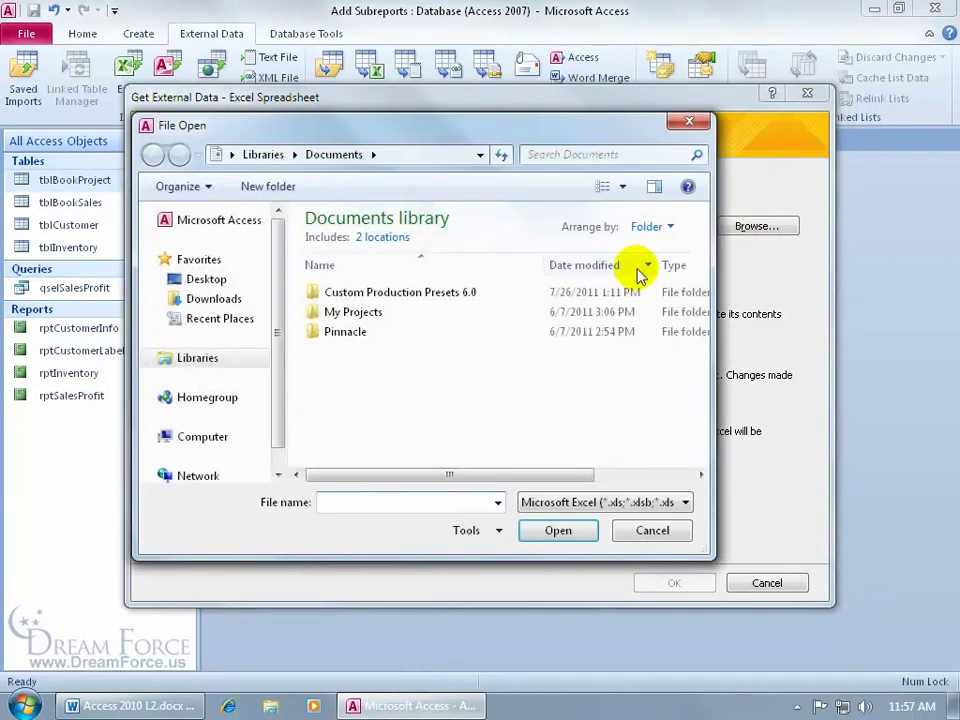
{"action": "left_click", "coordinate": [218, 284]}
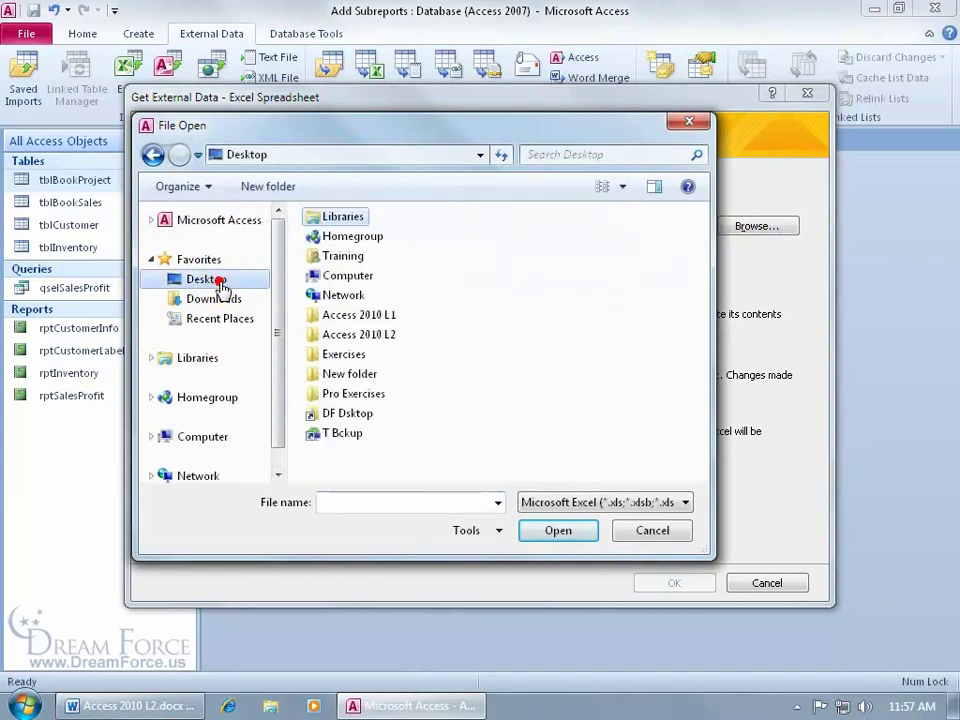
{"action": "double_click", "coordinate": [343, 356]}
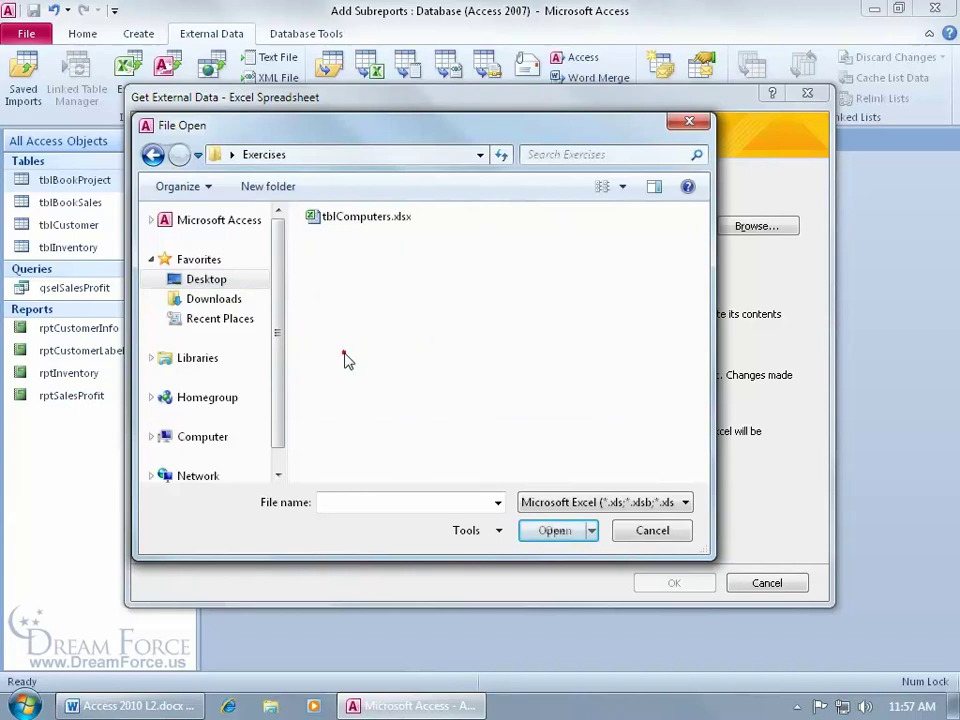
{"action": "double_click", "coordinate": [350, 222]}
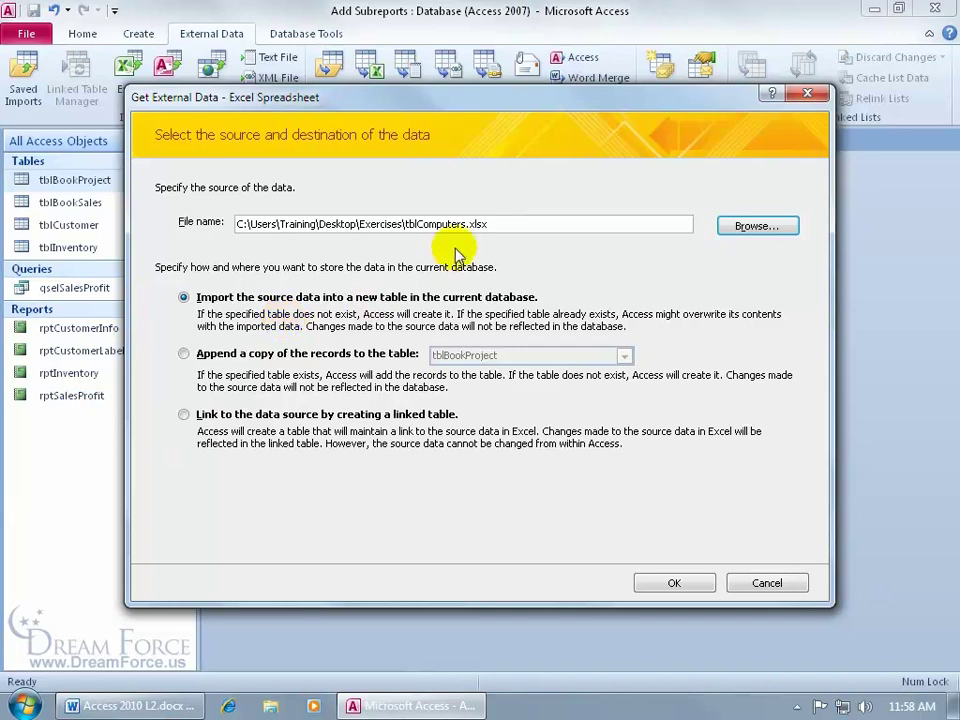
{"action": "left_click", "coordinate": [652, 586]}
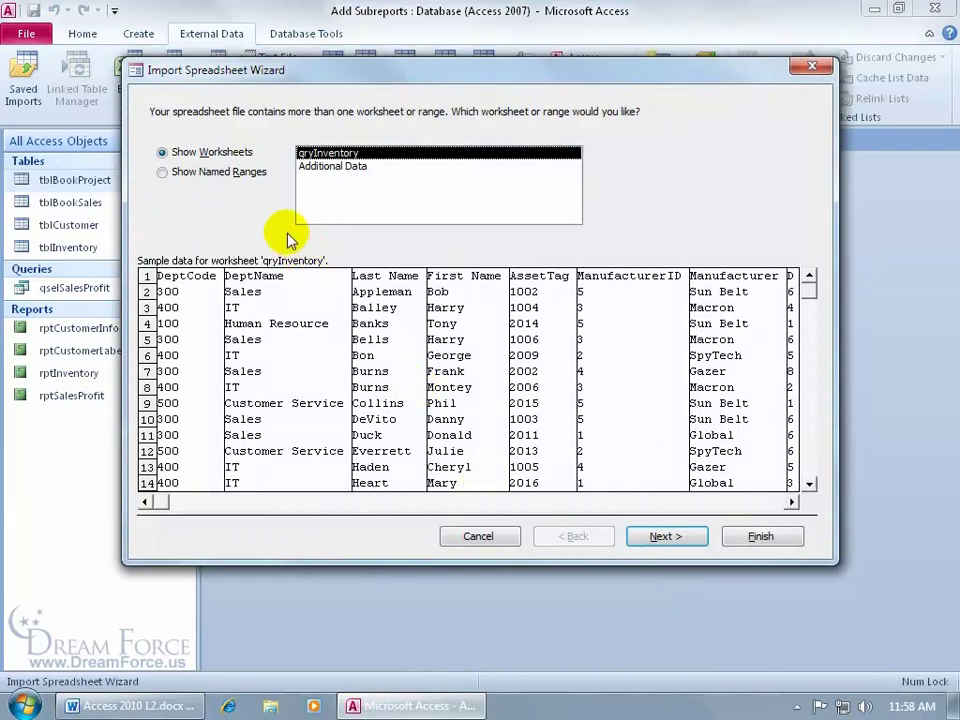
- Preview the Additional Data worksheet, choose qryInventory for the import, and use its first row as column headings
{"action": "left_click", "coordinate": [362, 168]}
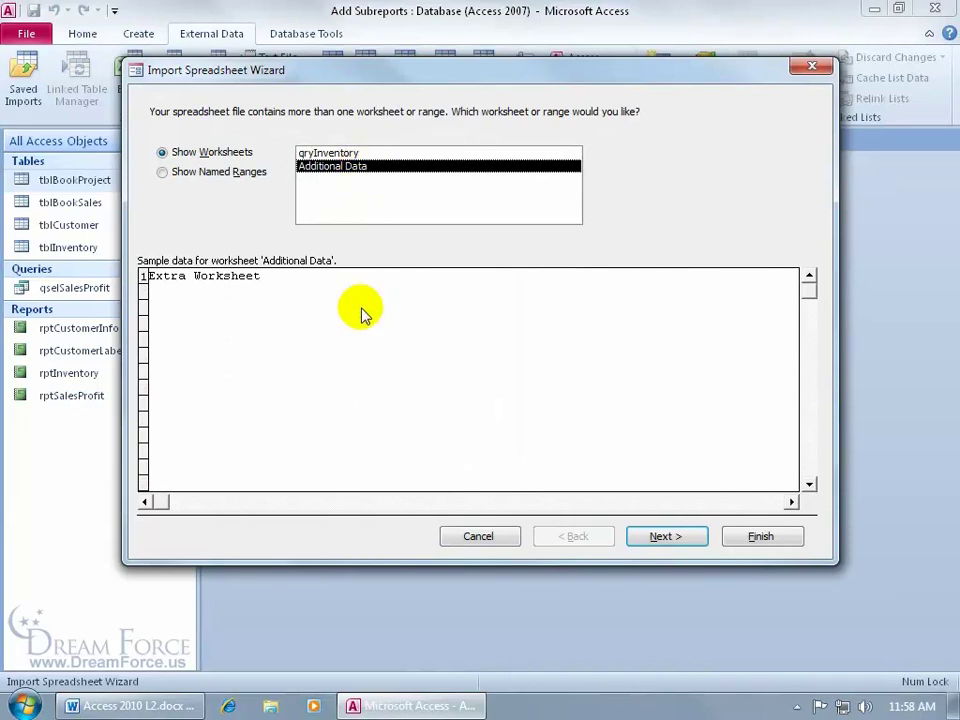
{"action": "left_click", "coordinate": [343, 154]}
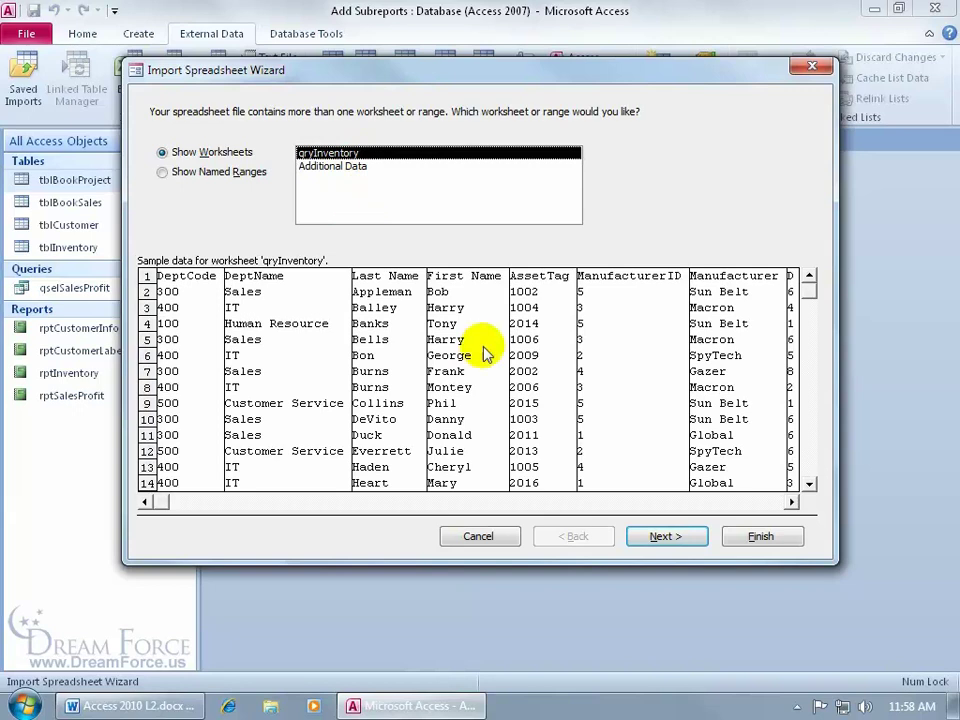
{"action": "left_click", "coordinate": [650, 534]}
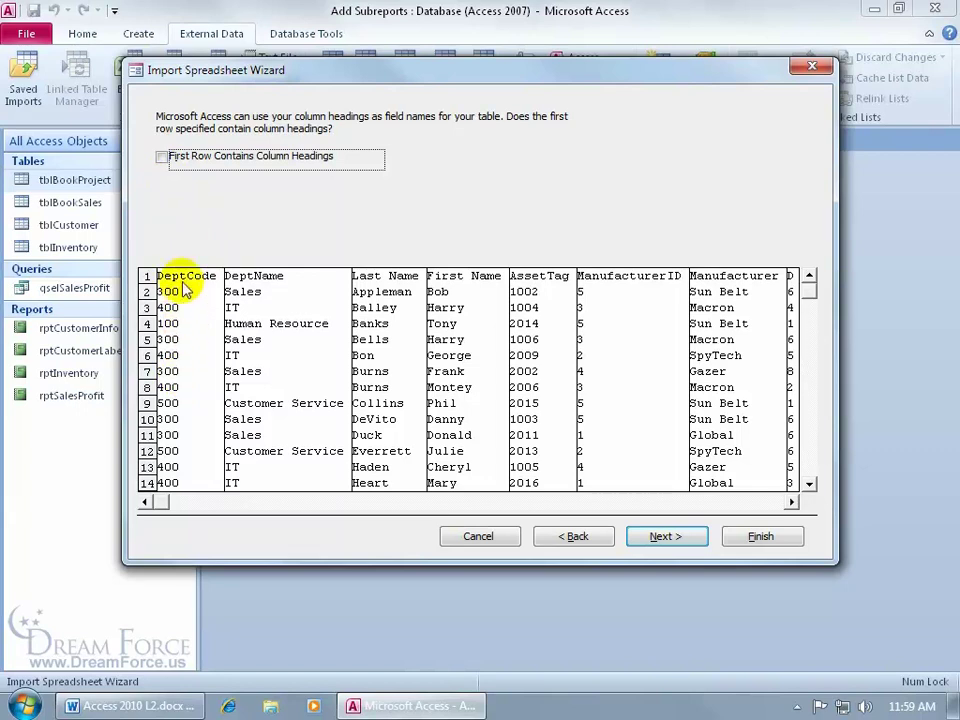
{"action": "left_click", "coordinate": [161, 156]}
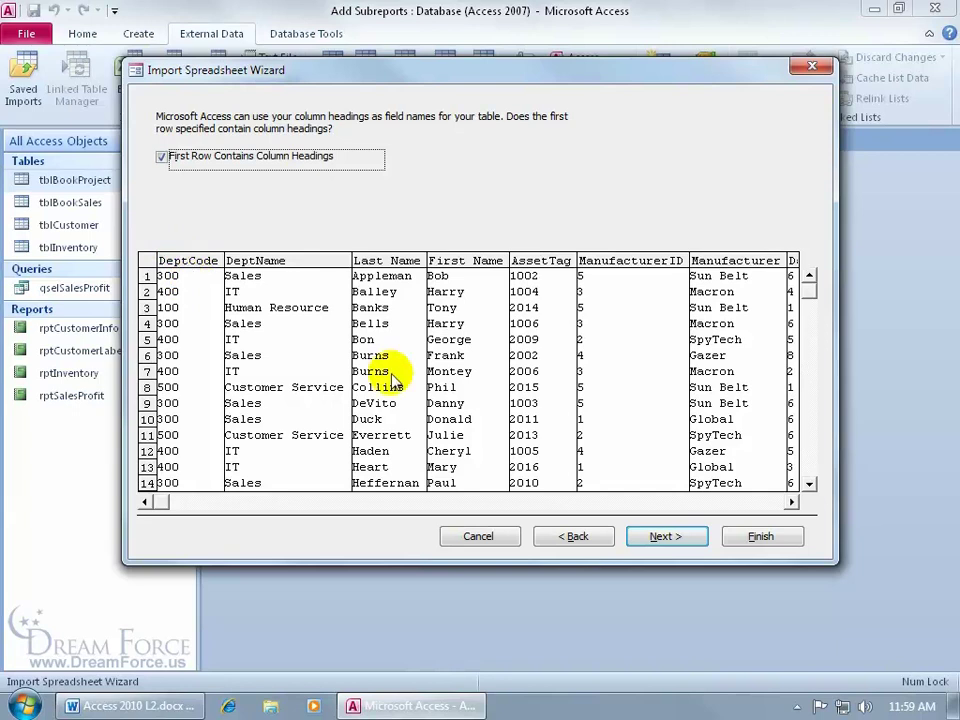
{"action": "left_click", "coordinate": [668, 536]}
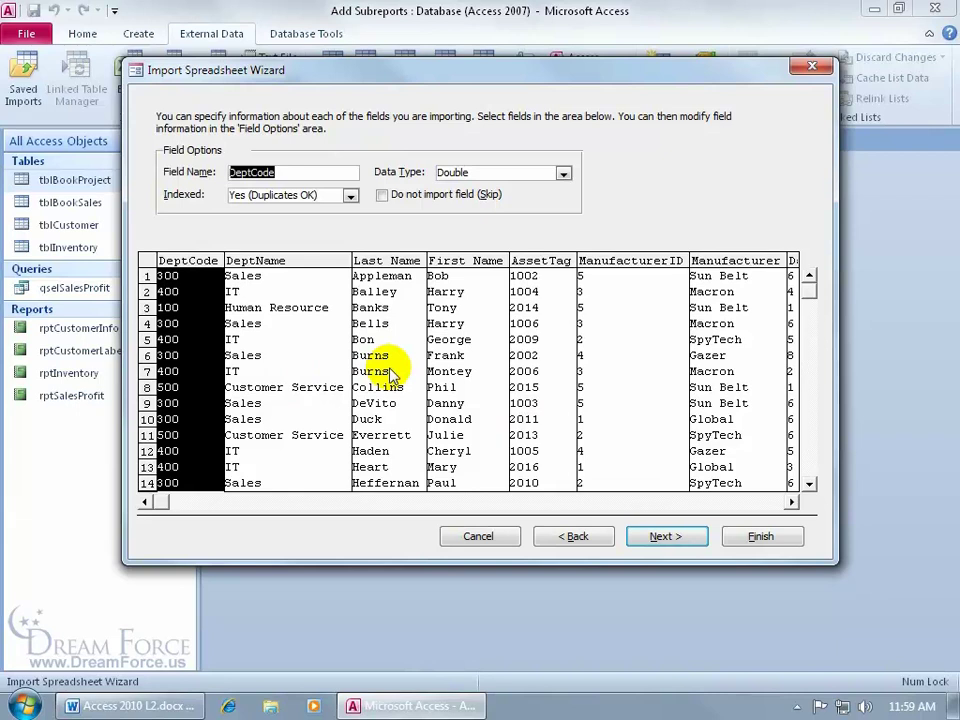
- Try renaming the DeptCode import field to DeptCodes, and restore its original name
{"action": "left_click", "coordinate": [200, 262]}
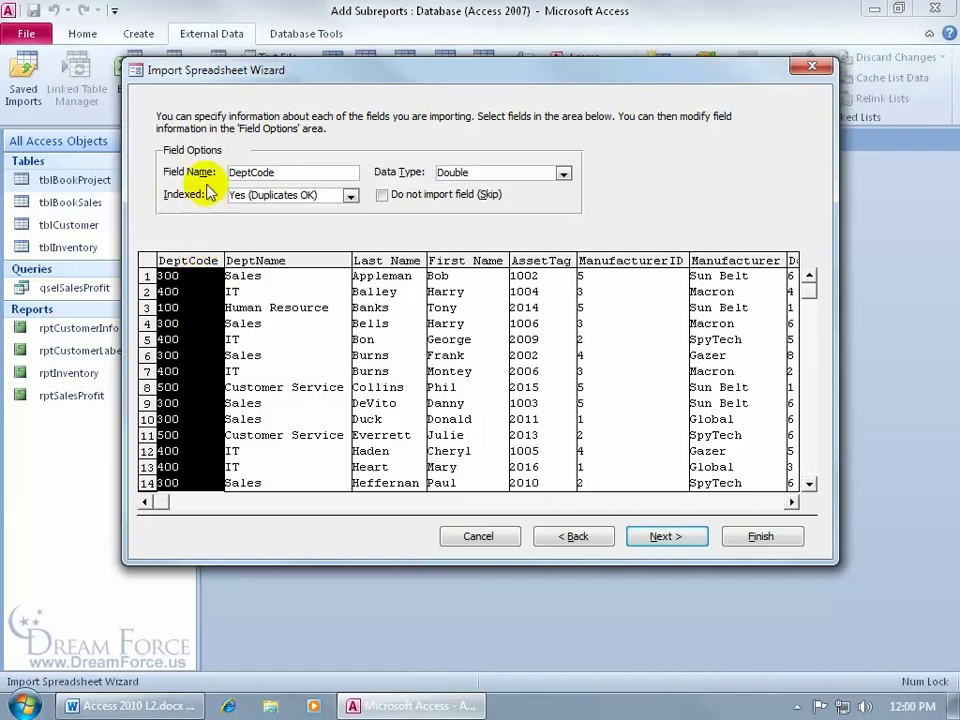
{"action": "left_click", "coordinate": [293, 172]}
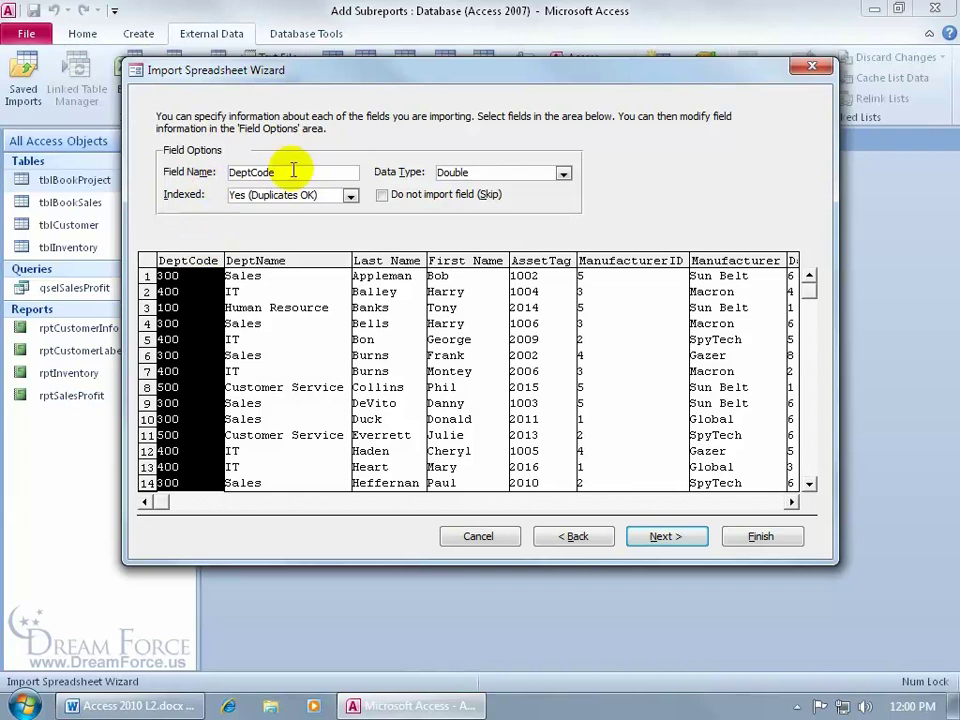
{"action": "type", "text": "s"}
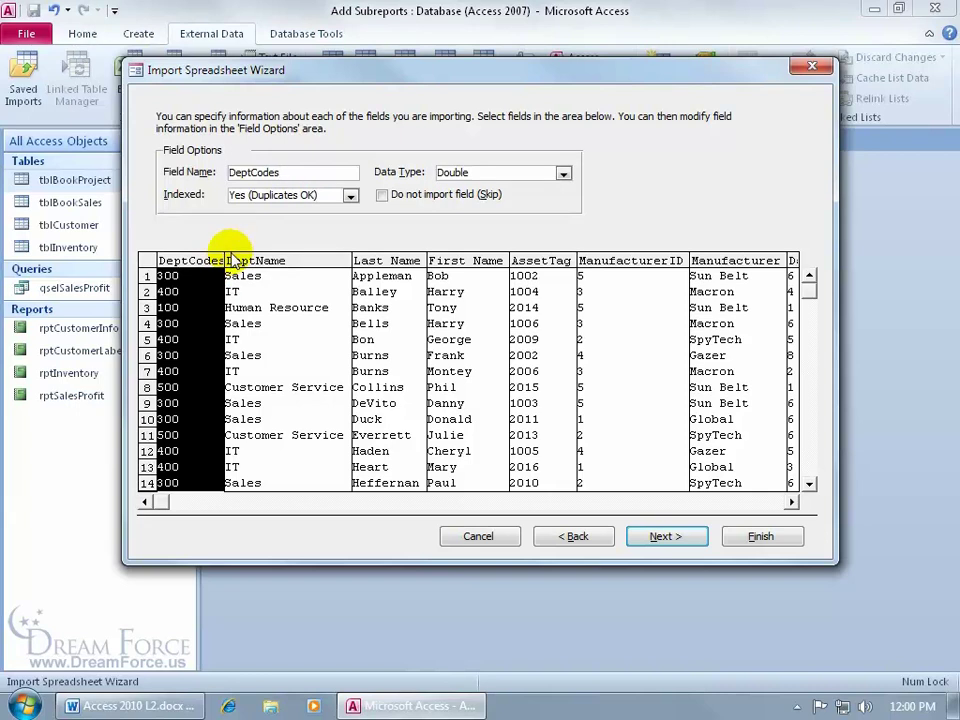
{"action": "left_click", "coordinate": [299, 172]}
{"action": "key", "text": "BackSpace"}
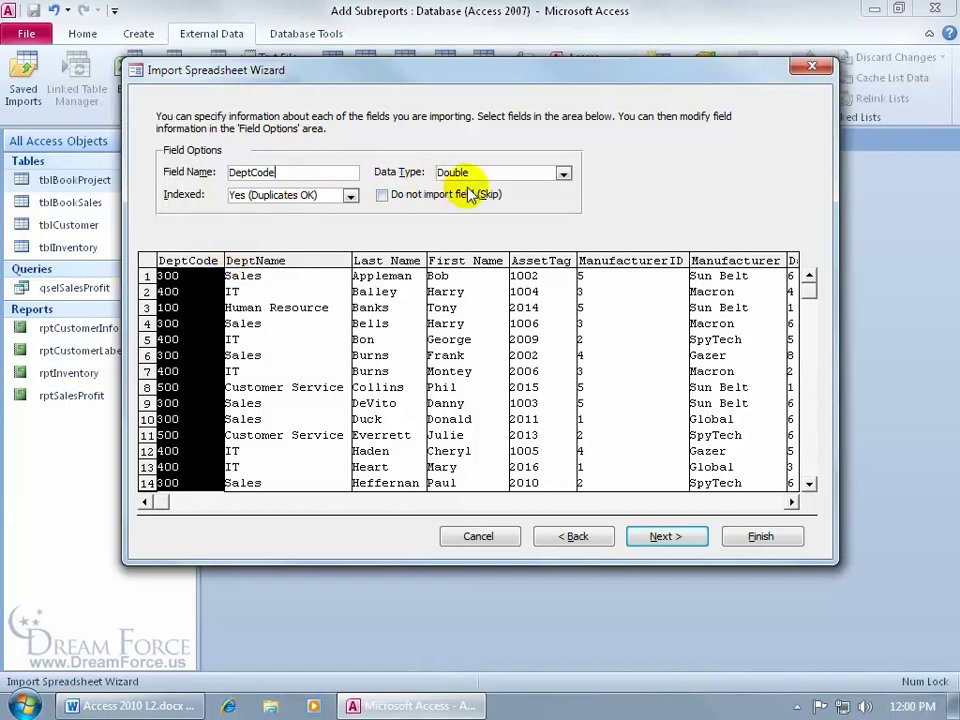
- Set the DeptCode field's data type to Integer, and turn its skip-import option on and back off
{"action": "left_click", "coordinate": [564, 176]}
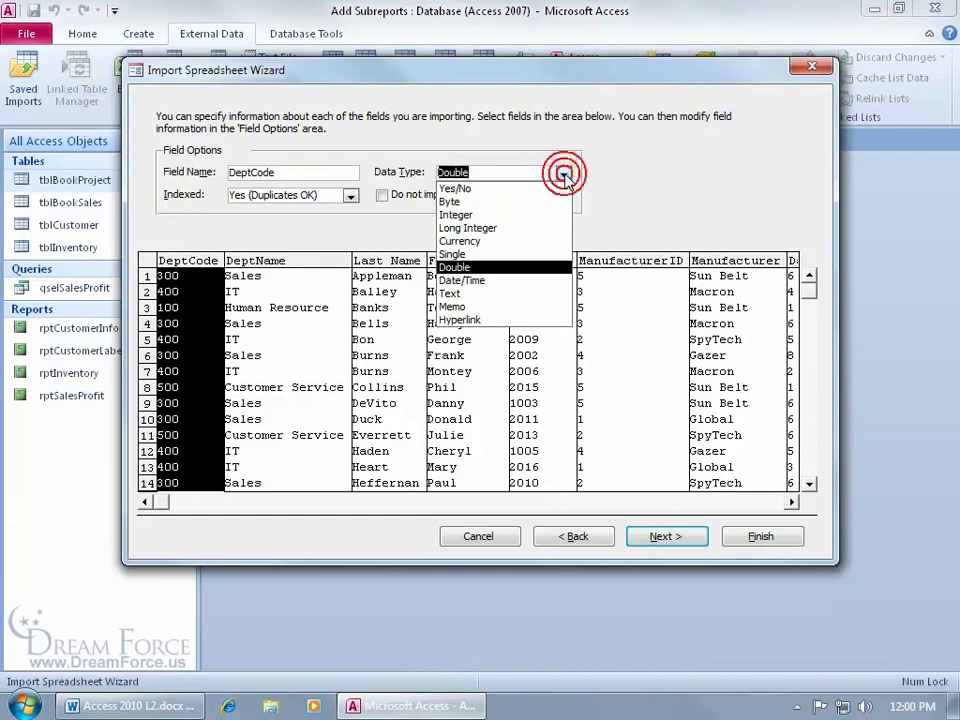
{"action": "left_click", "coordinate": [472, 216]}
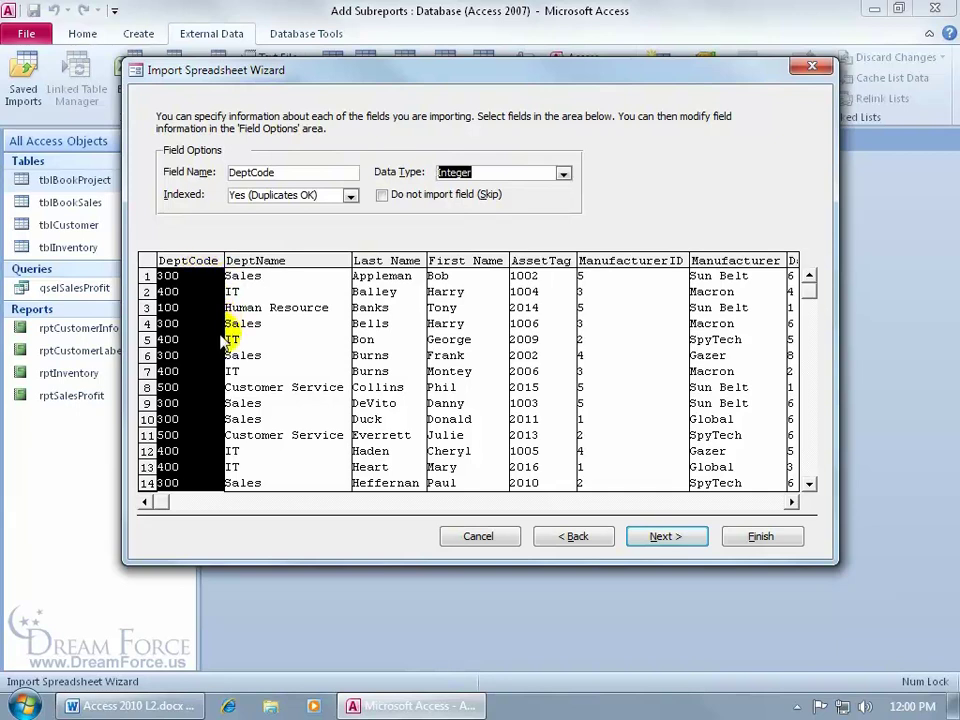
{"action": "left_click", "coordinate": [382, 196]}
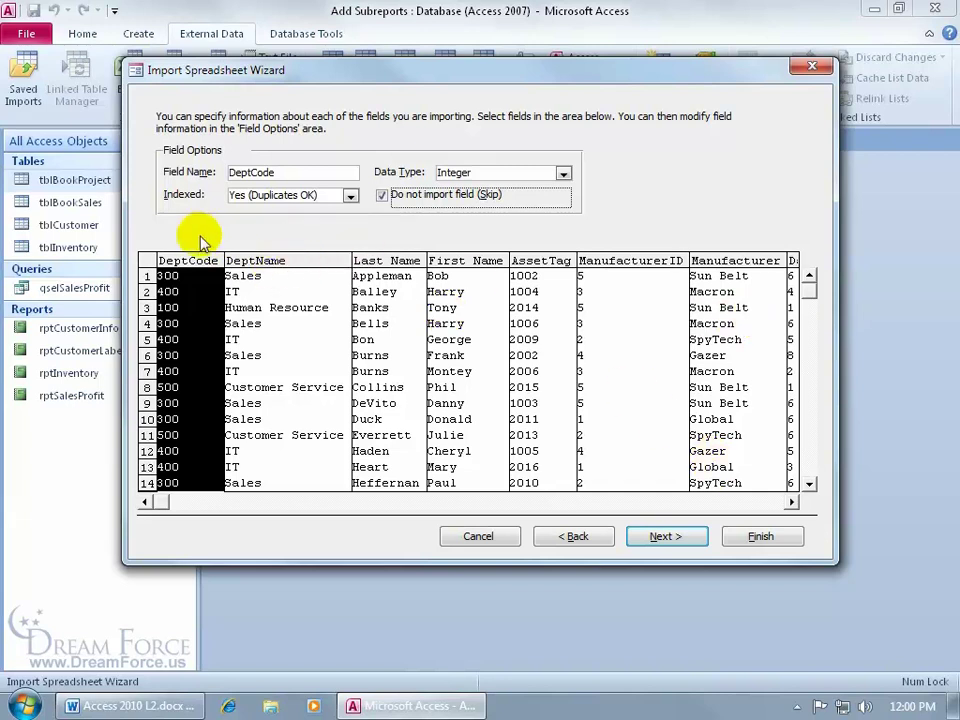
{"action": "key", "text": "space"}
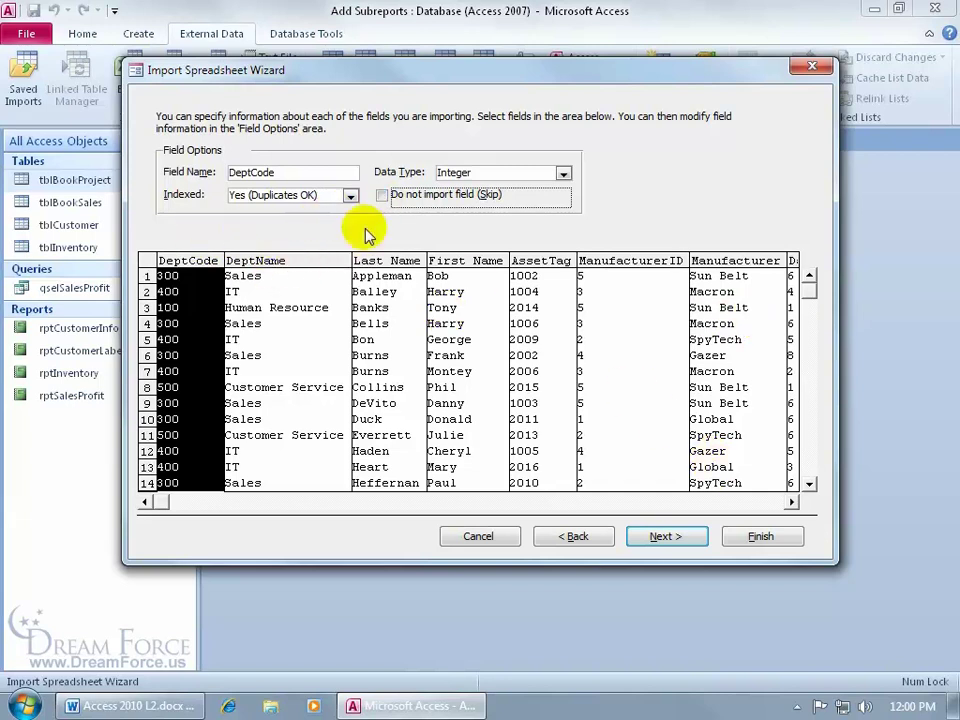
- Review the import options of the Last Name, AssetTag and ManufacturerID fields
{"action": "left_click", "coordinate": [392, 270]}
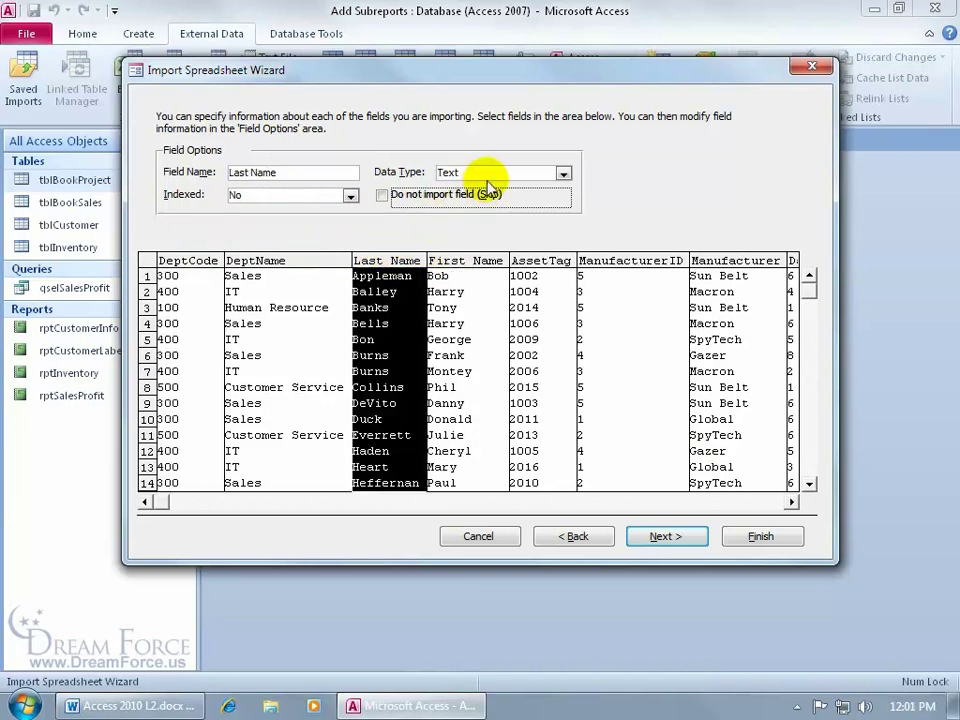
{"action": "left_click", "coordinate": [543, 264]}
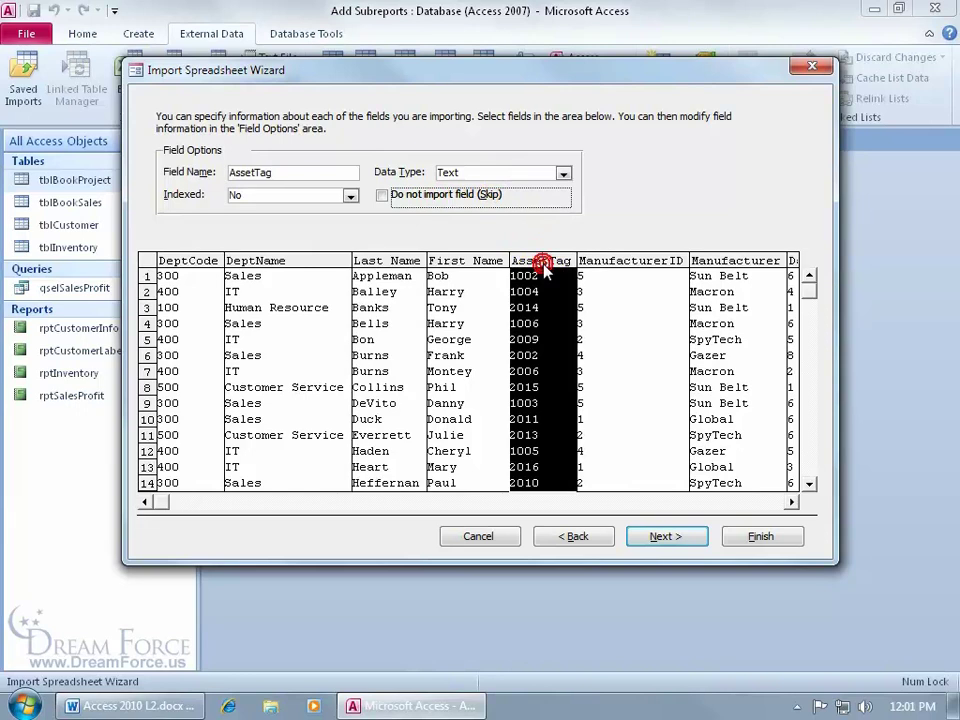
{"action": "left_click", "coordinate": [620, 262]}
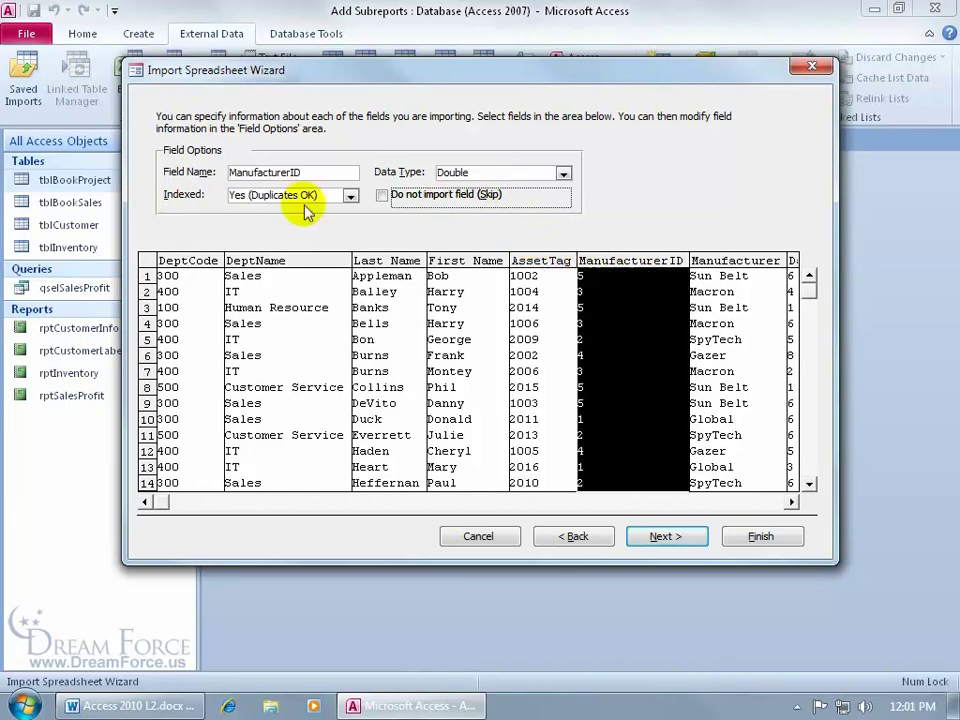
- Continue to the primary key choice, try AssetTag as the imported table's own key, and select no primary key instead
{"action": "left_click", "coordinate": [665, 537]}
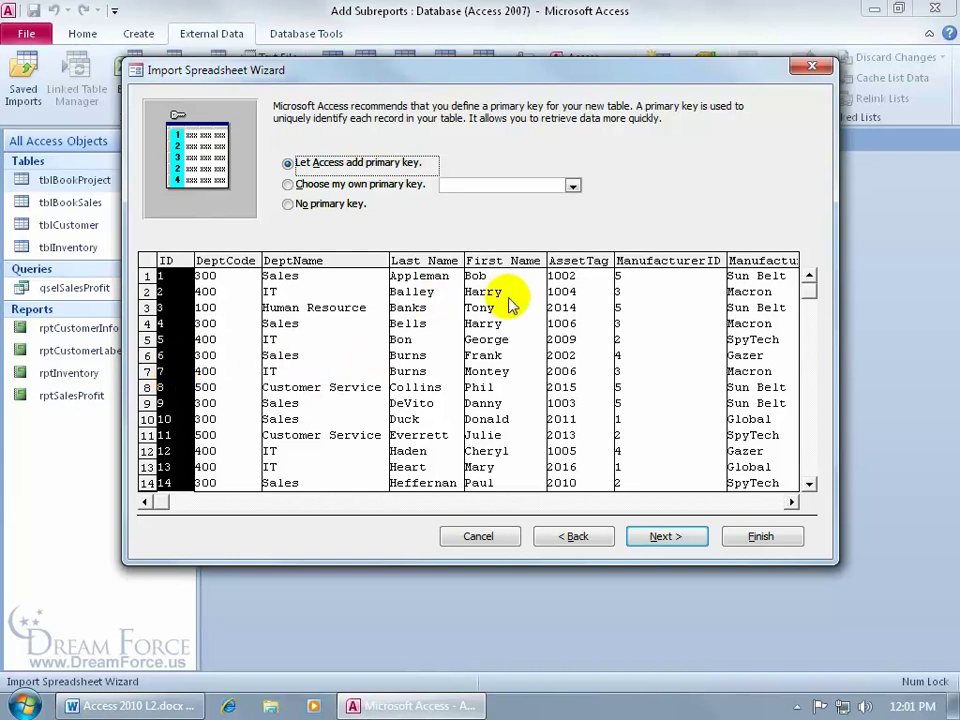
{"action": "left_click", "coordinate": [594, 261]}
{"action": "left_click", "coordinate": [289, 186]}
{"action": "left_click", "coordinate": [572, 186]}
{"action": "left_click", "coordinate": [558, 254]}
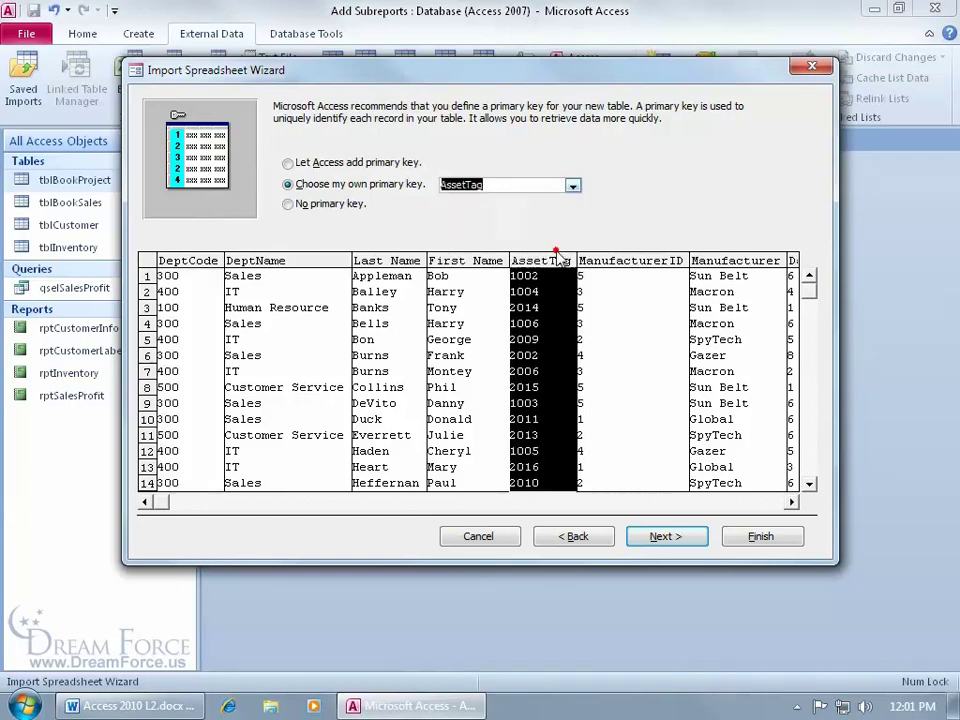
{"action": "left_click", "coordinate": [289, 205]}
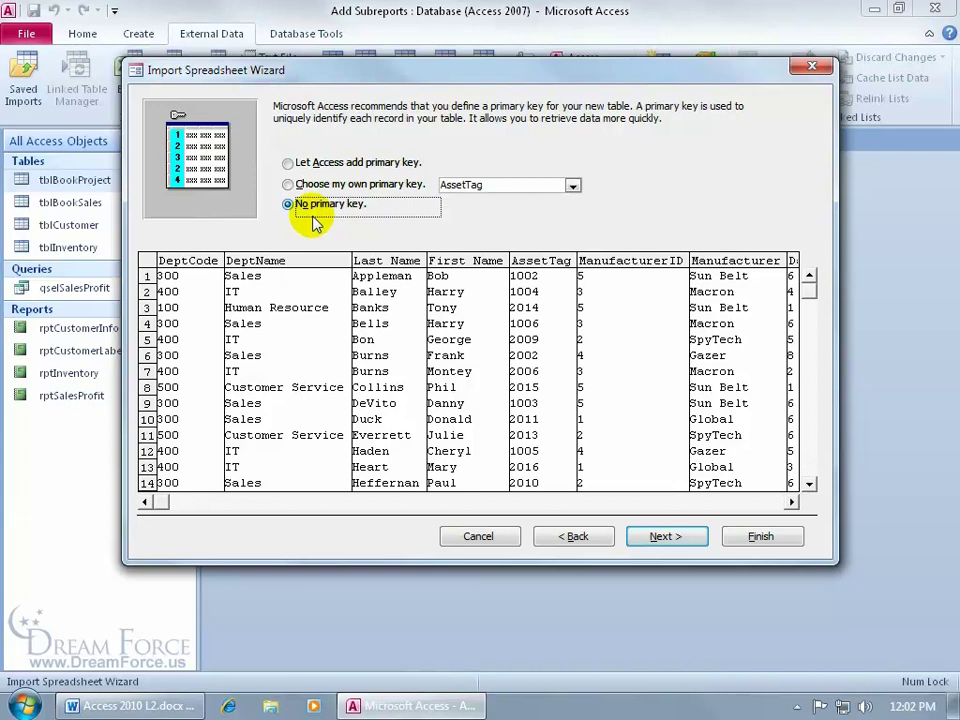
- Let Access add the primary key, and import the data into a table named tblComputerInventory
{"action": "left_click", "coordinate": [288, 162]}
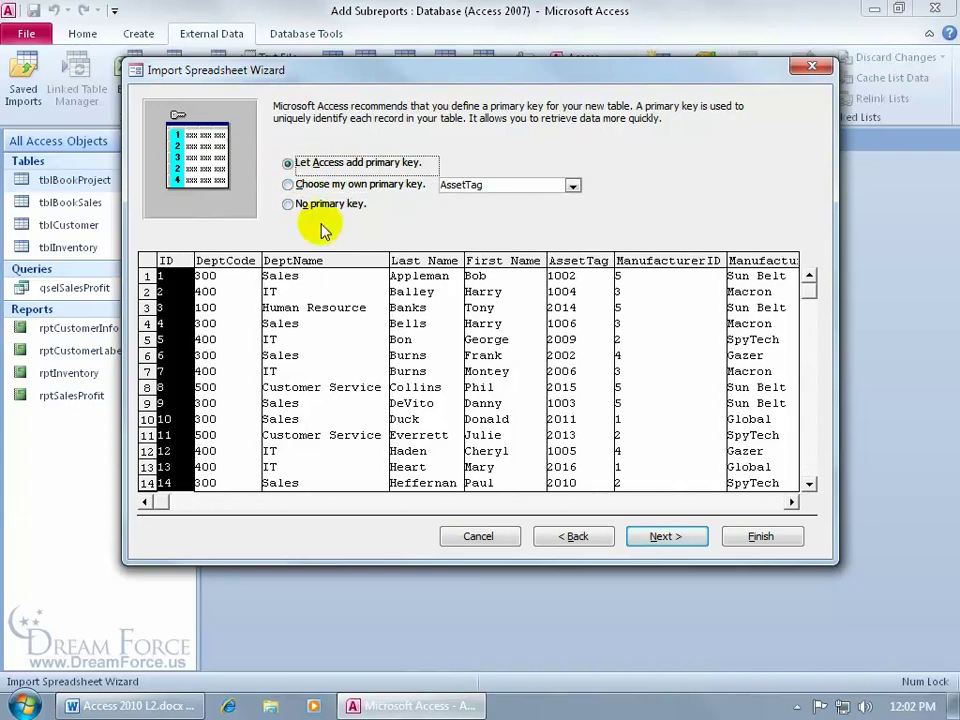
{"action": "left_click", "coordinate": [661, 540]}
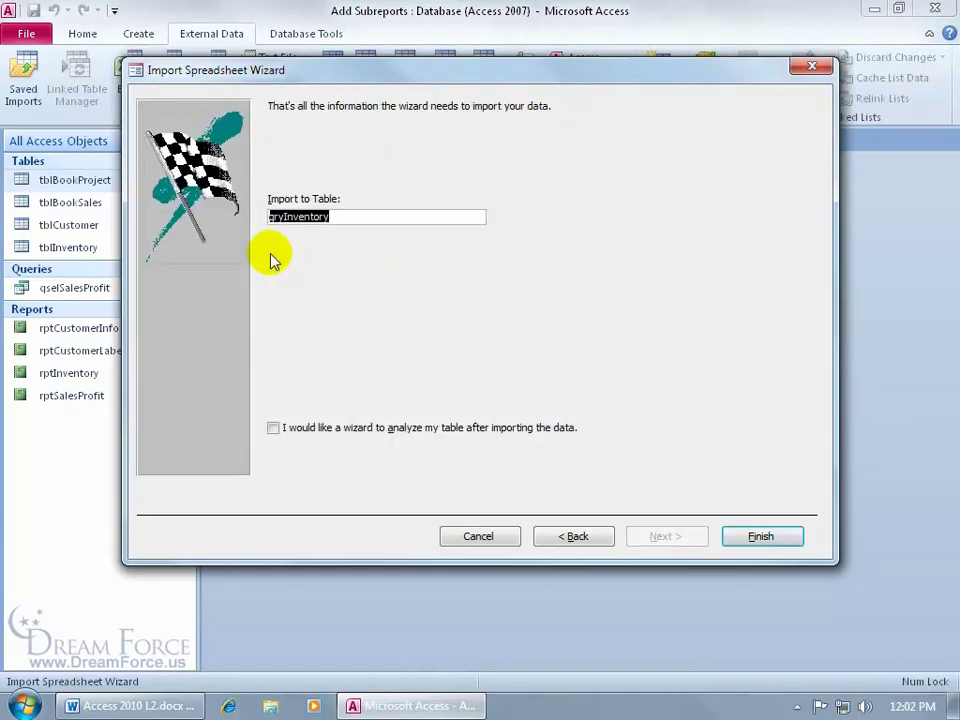
{"action": "left_click_drag", "start_coordinate": [284, 217], "coordinate": [251, 226]}
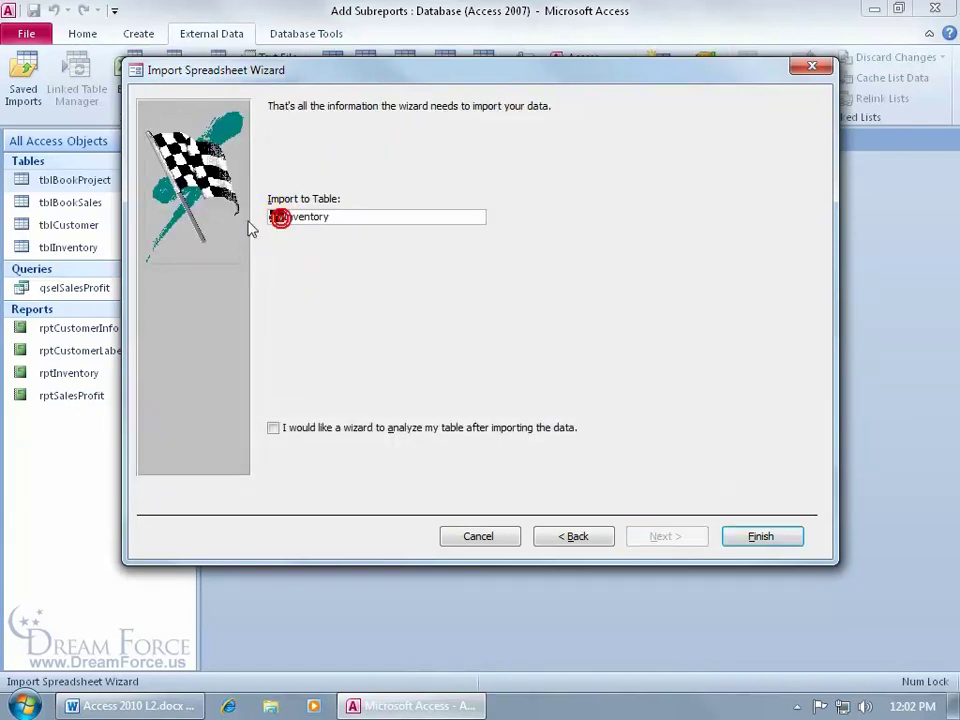
{"action": "key", "text": "BackSpace"}
{"action": "type", "text": "tbl"}
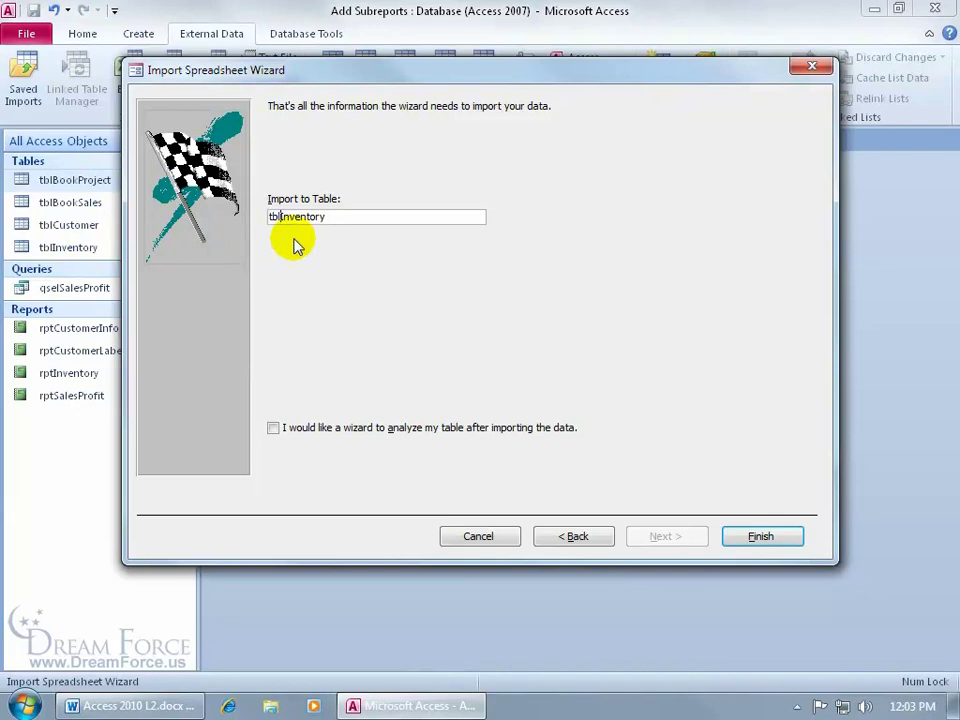
{"action": "type", "text": "Computer"}
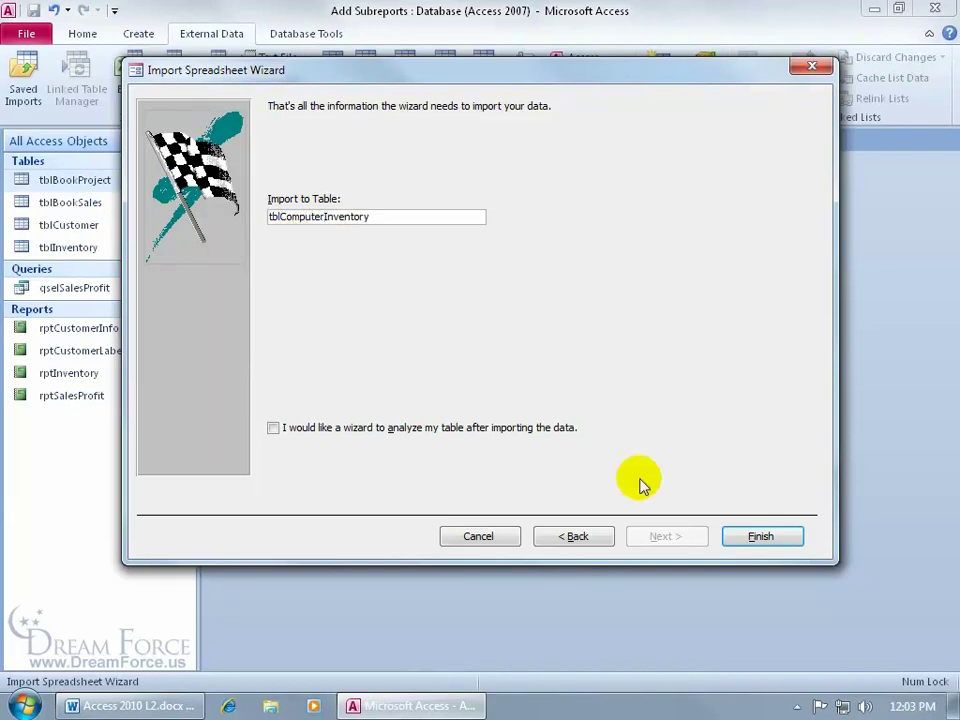
{"action": "left_click", "coordinate": [748, 540]}
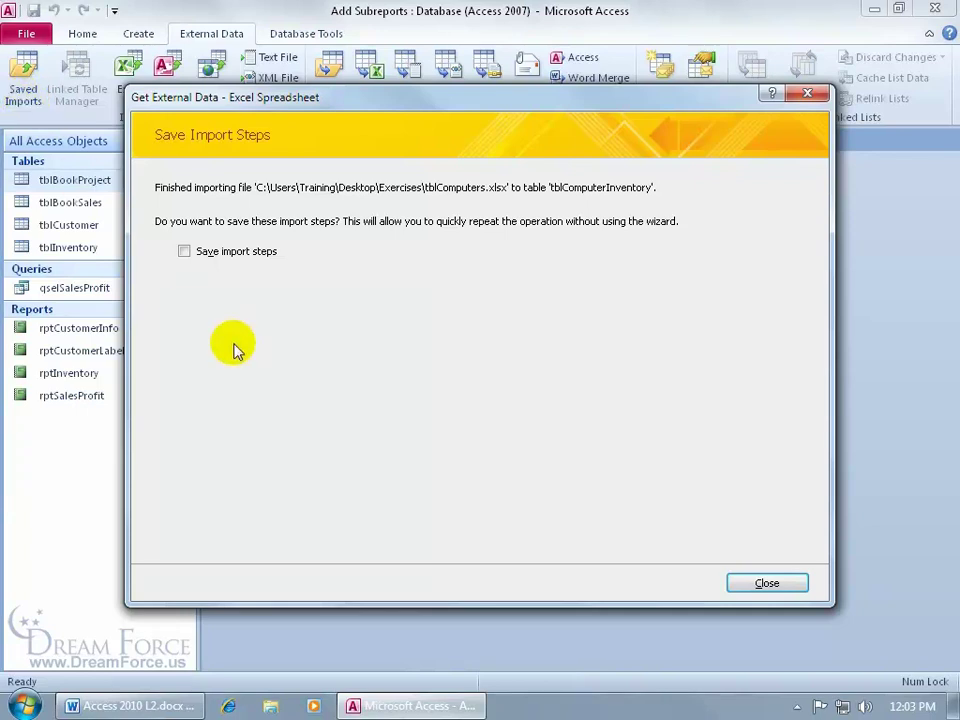
- Save the import steps as Import-tblComputers, and view the imported tblComputerInventory table before closing it
{"action": "left_click", "coordinate": [184, 251]}
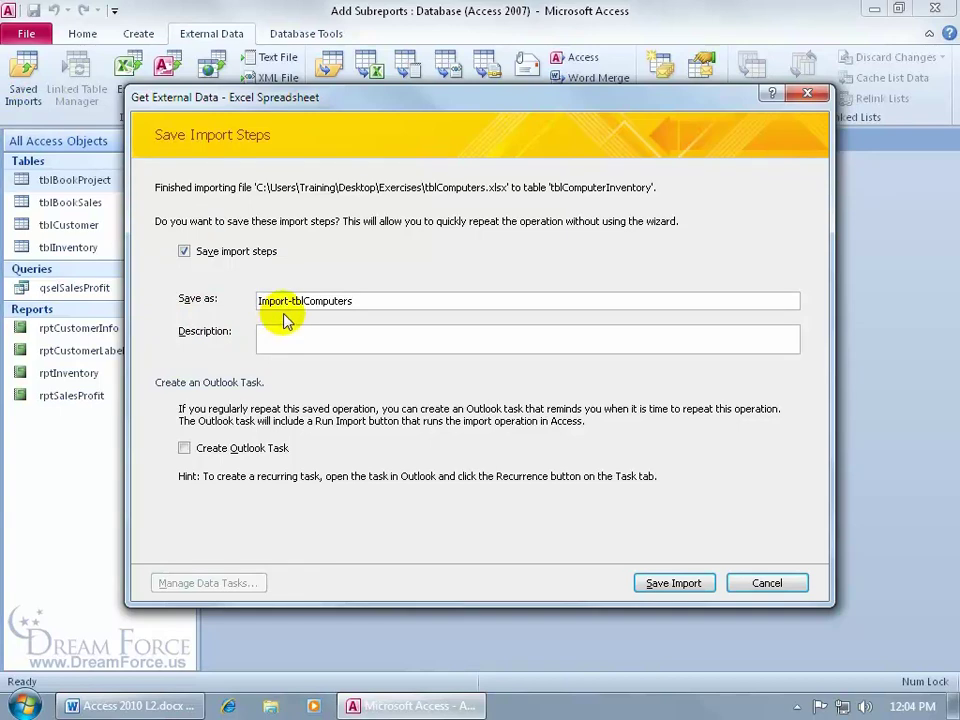
{"action": "left_click", "coordinate": [680, 581]}
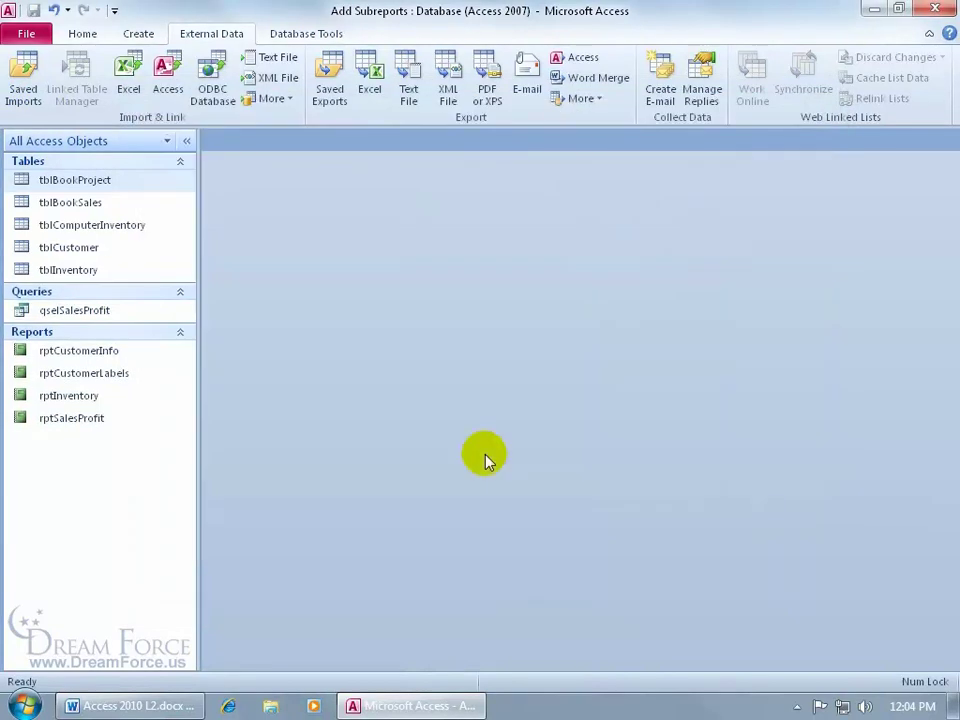
{"action": "double_click", "coordinate": [140, 229]}
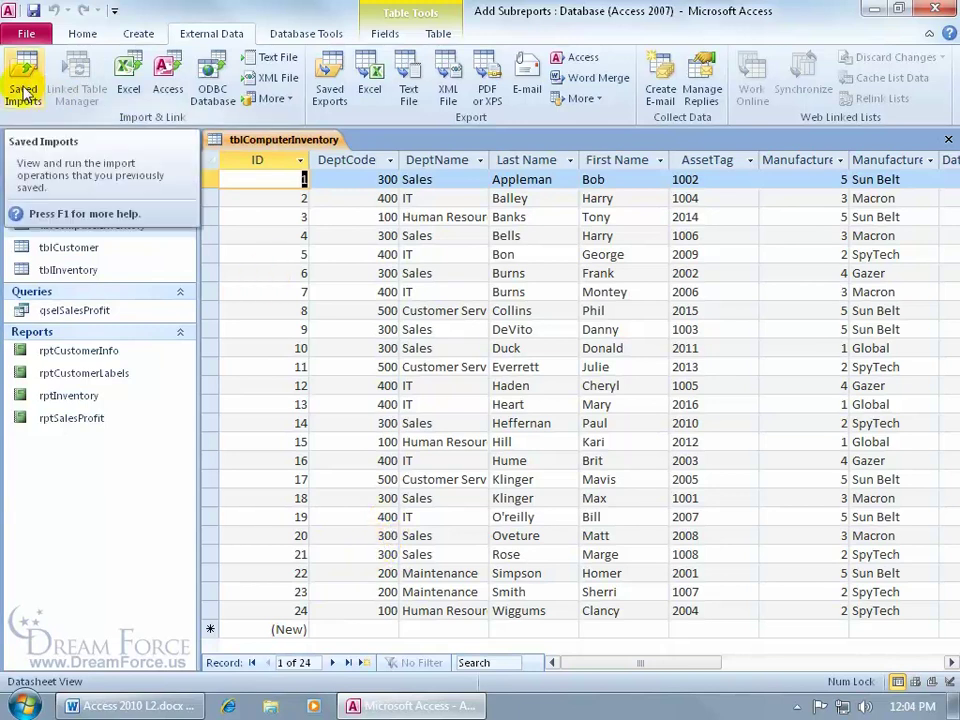
{"action": "left_click", "coordinate": [950, 148]}
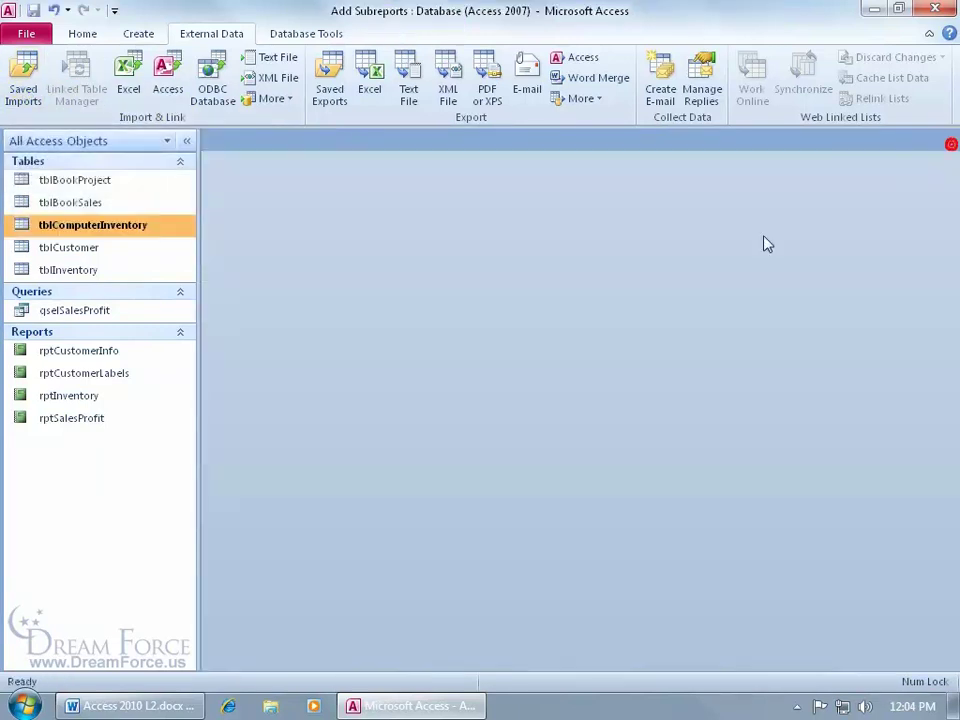
- Minimize Access and open tblComputers.xlsx from the Exercises desktop folder in Excel
{"action": "left_click", "coordinate": [872, 7]}
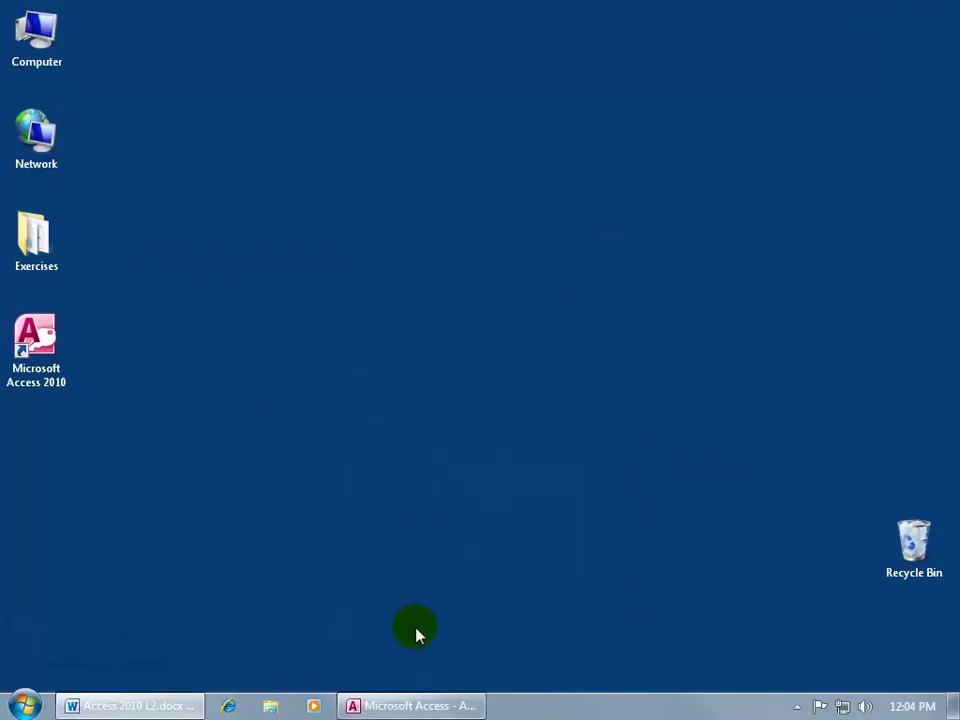
{"action": "double_click", "coordinate": [62, 246]}
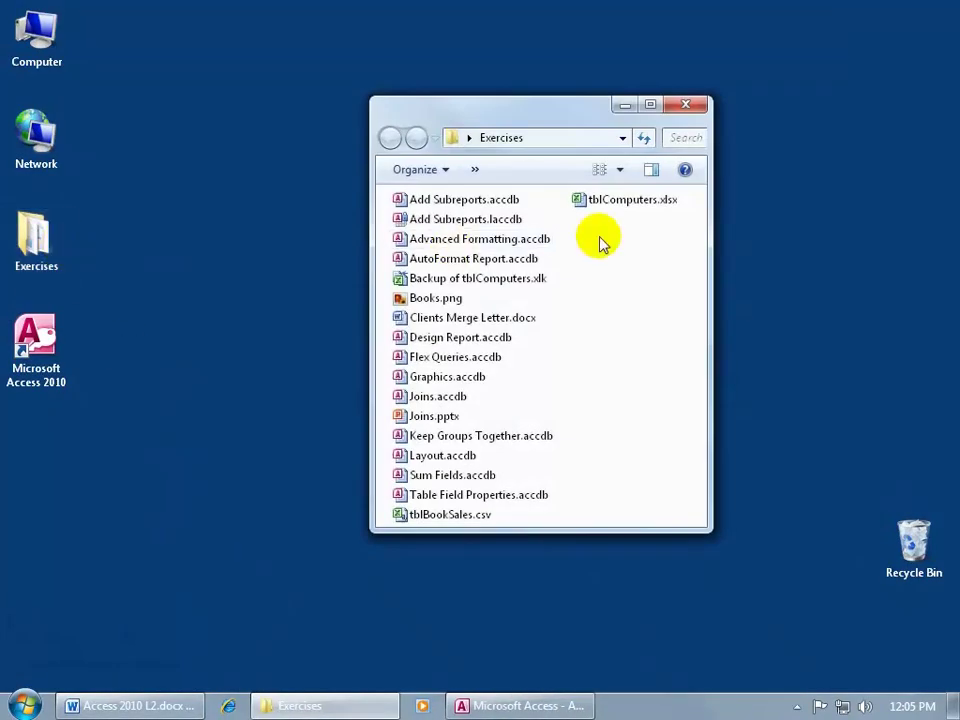
{"action": "double_click", "coordinate": [620, 200]}
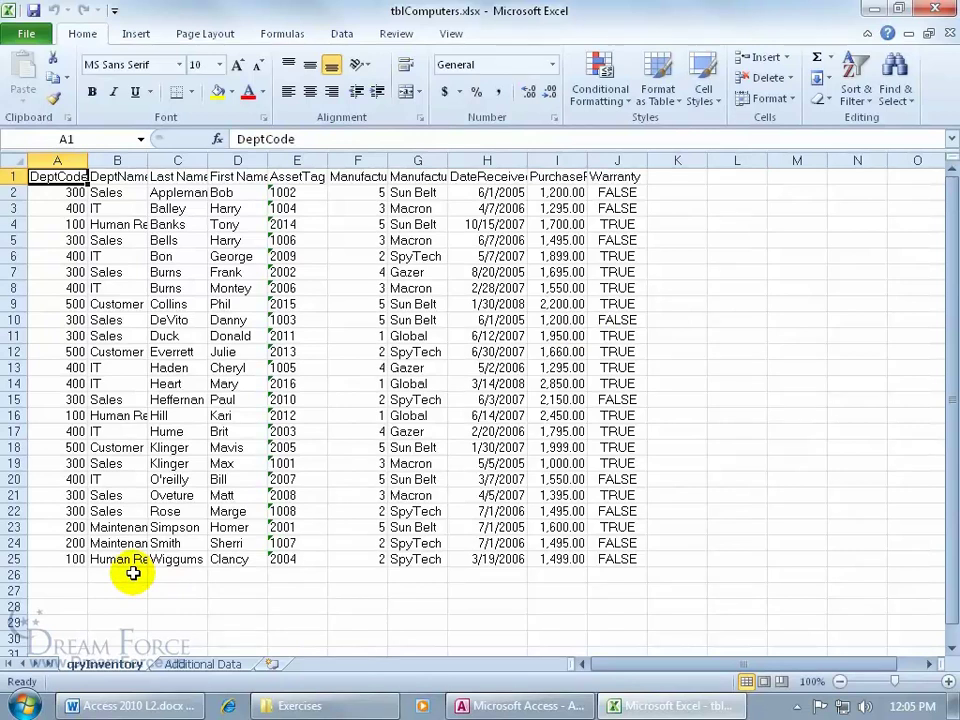
- Fill row 26 with 200, IT, the employee's name, 1114, 2, SpyTech, 4/22/2011, 1,600.00 and TRUE, and save and close the workbook
{"action": "left_click", "coordinate": [65, 575]}
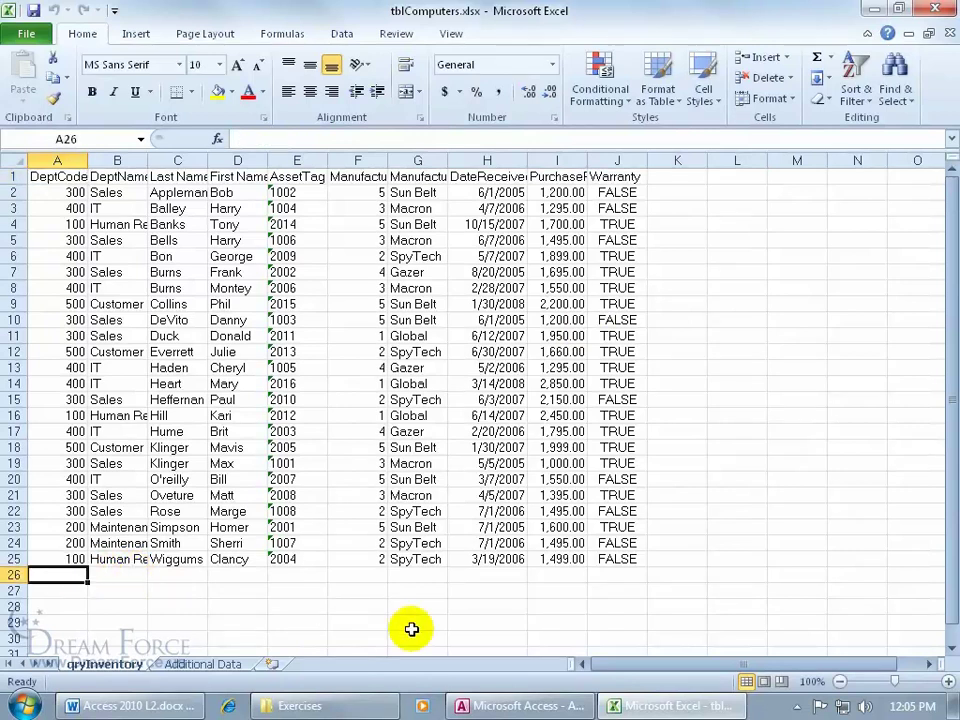
{"action": "type", "text": "200"}
{"action": "key", "text": "Tab"}
{"action": "type", "text": "IT"}
{"action": "key", "text": "Tab"}
{"action": "type", "text": "TR"}
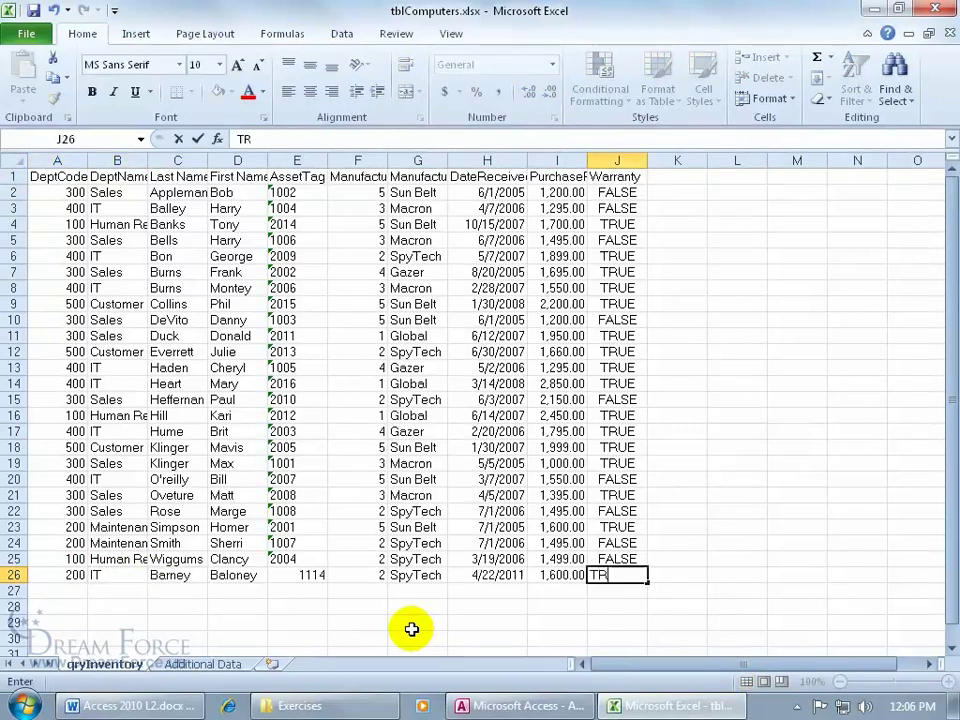
{"action": "type", "text": "UE"}
{"action": "key", "text": "Return"}
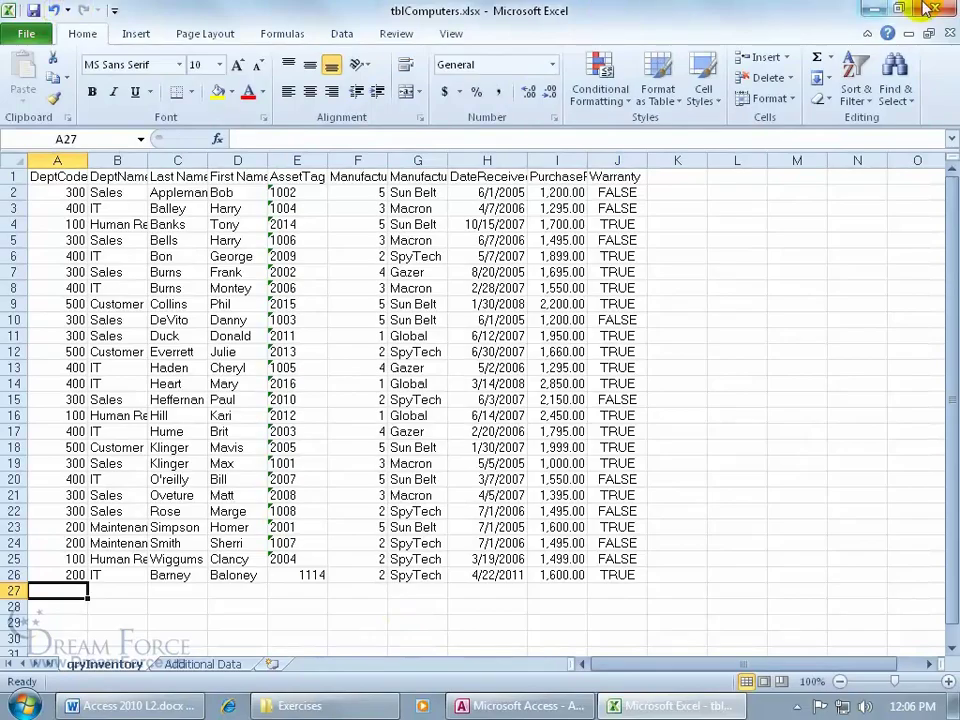
{"action": "left_click", "coordinate": [945, 8]}
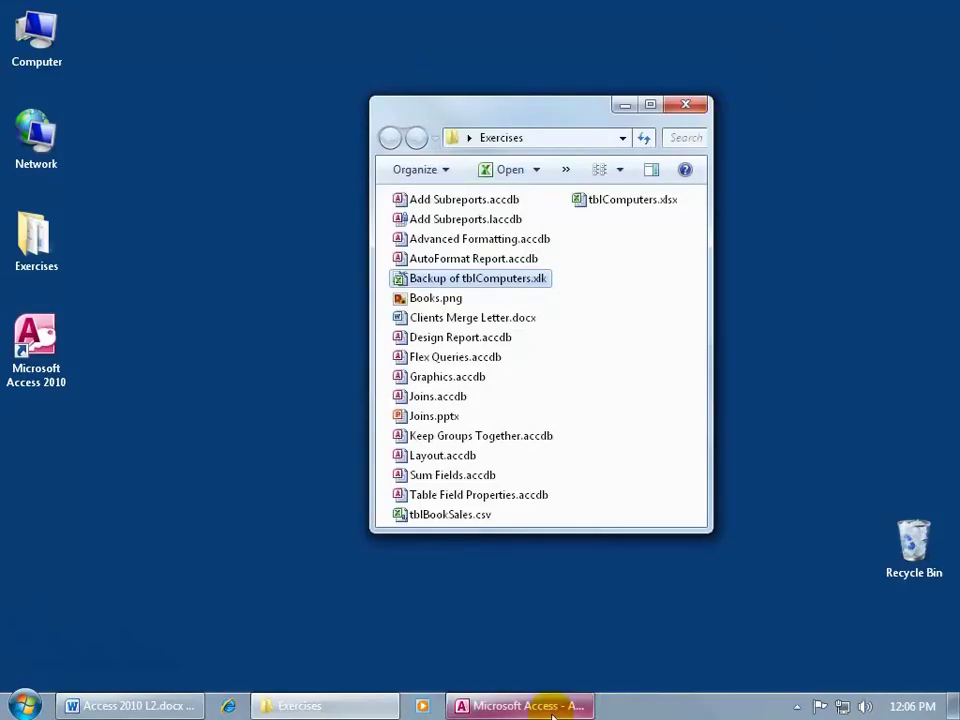
- Switch to Access, run the saved import Import-tblComputers to overwrite tblComputerInventory, and open that table
{"action": "left_click", "coordinate": [585, 705]}
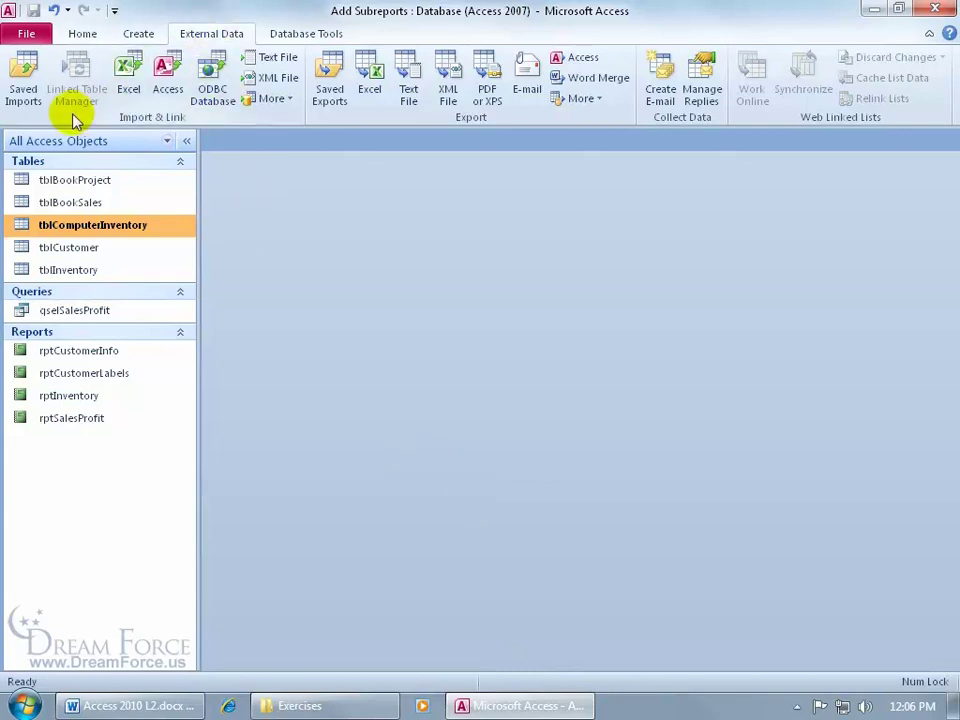
{"action": "left_click", "coordinate": [26, 82]}
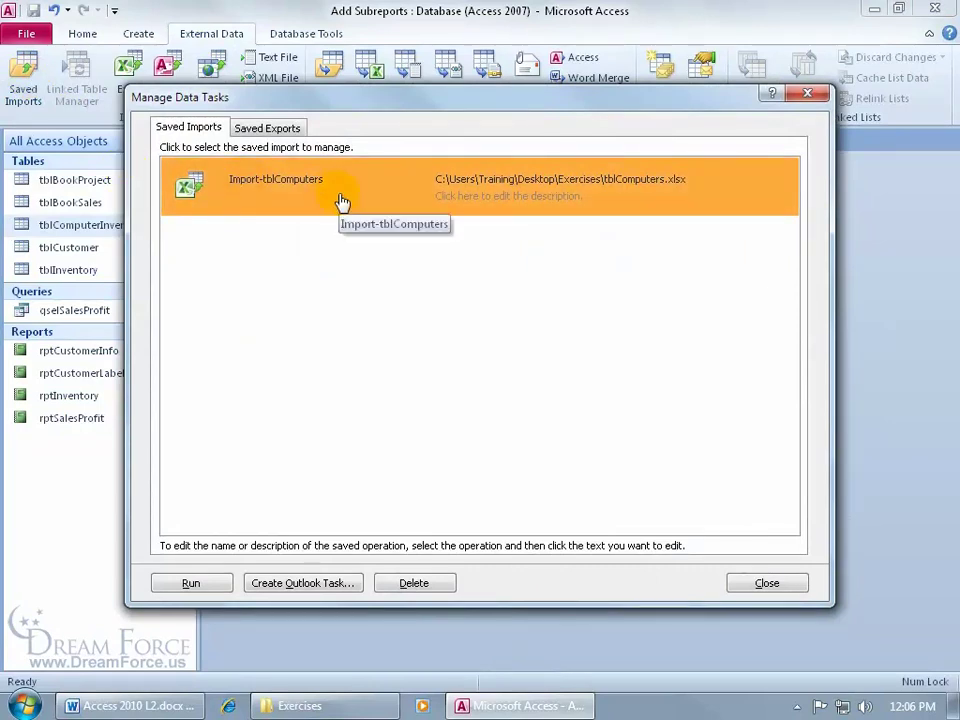
{"action": "left_click", "coordinate": [195, 584]}
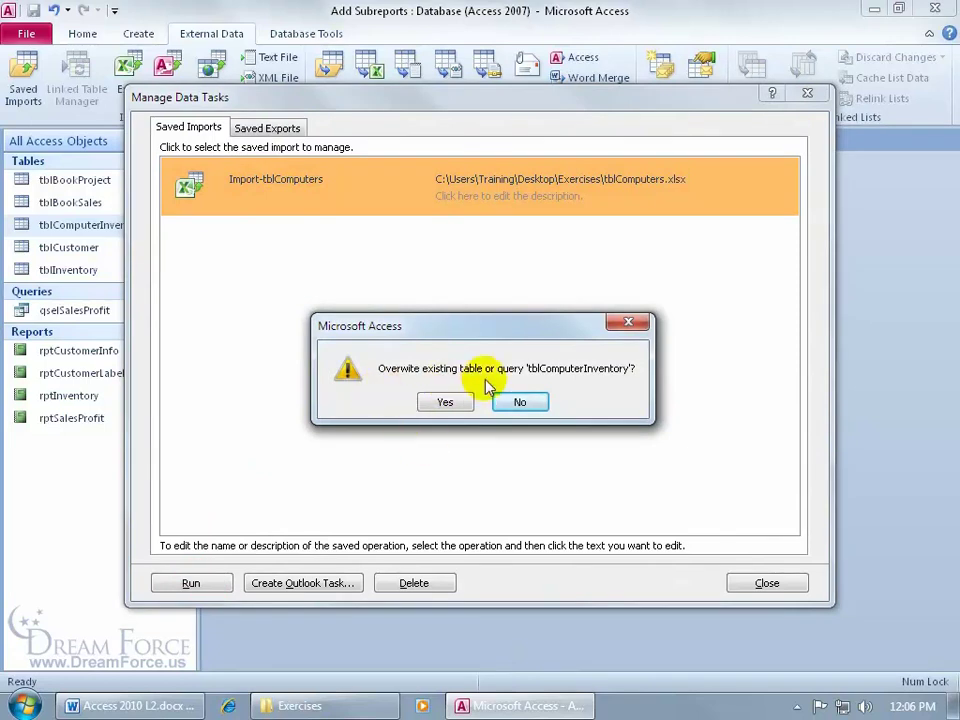
{"action": "left_click", "coordinate": [448, 404]}
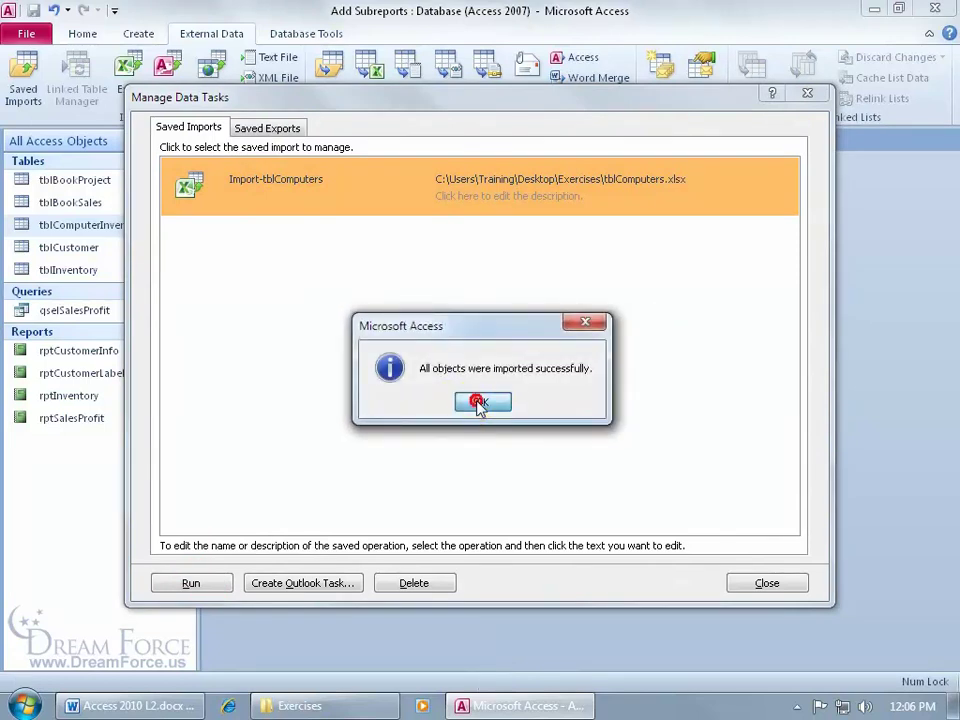
{"action": "left_click", "coordinate": [481, 404]}
{"action": "left_click", "coordinate": [761, 580]}
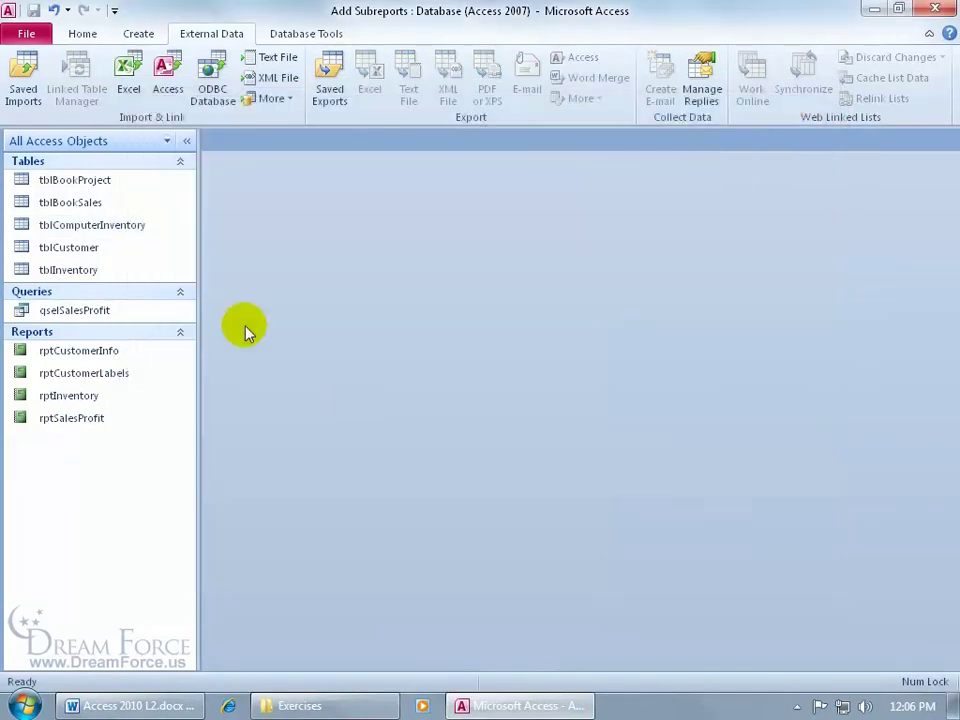
{"action": "double_click", "coordinate": [128, 224]}
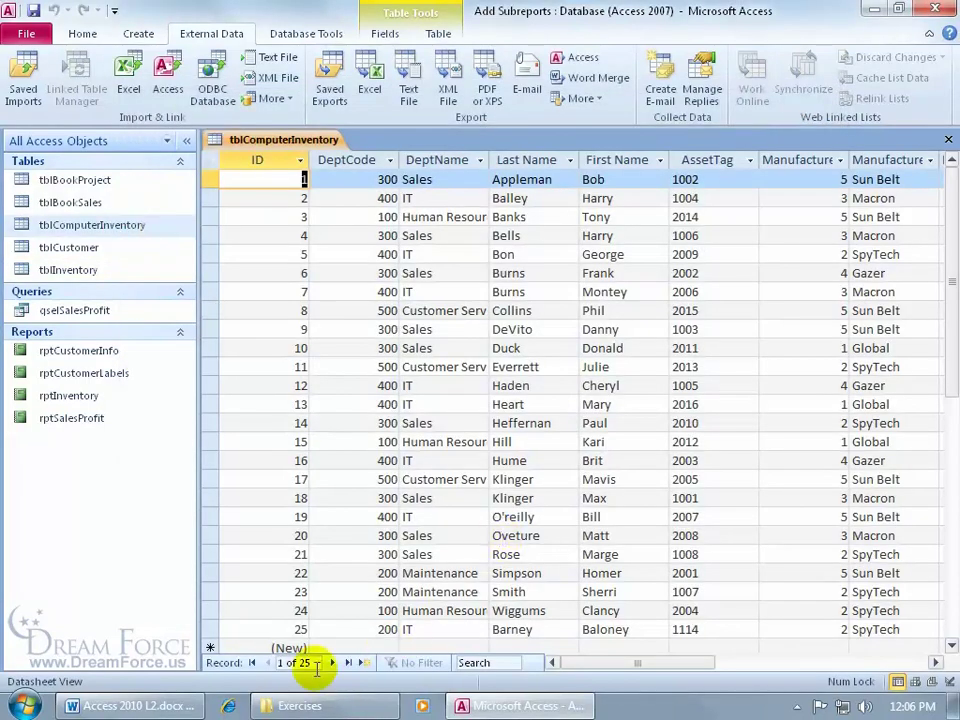